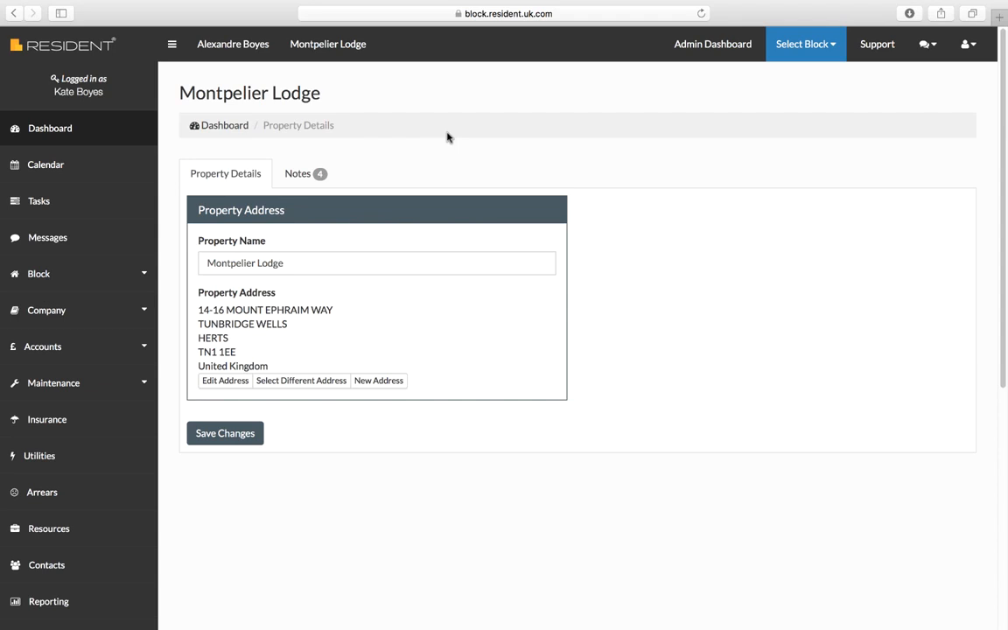
- Search the existing blocks for "Montp" and access the Montpelier Lodge block
{"action": "left_click", "coordinate": [38, 275]}
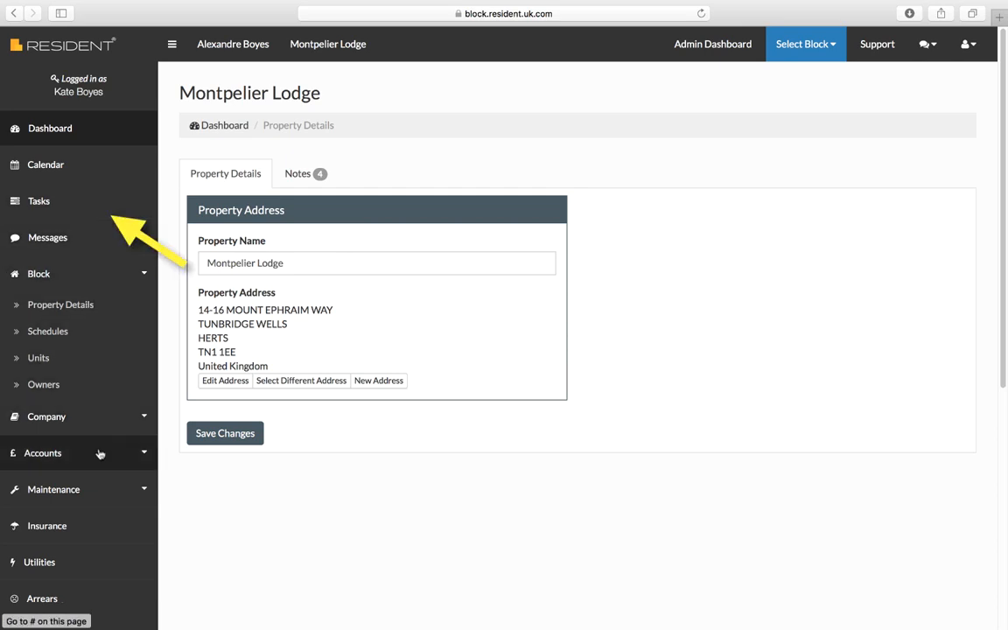
{"action": "left_click", "coordinate": [225, 125]}
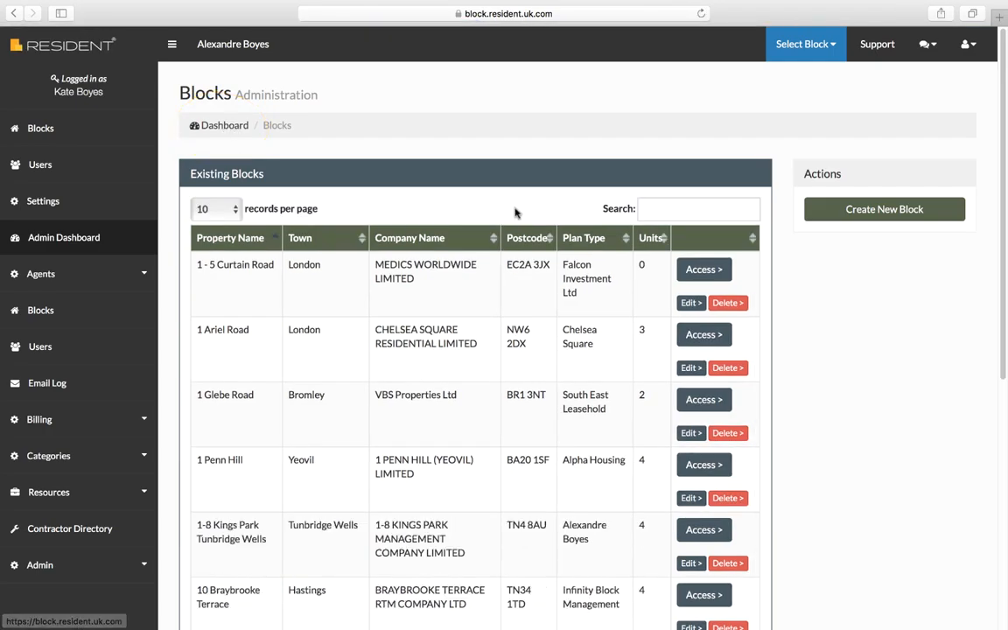
{"action": "left_click", "coordinate": [661, 209]}
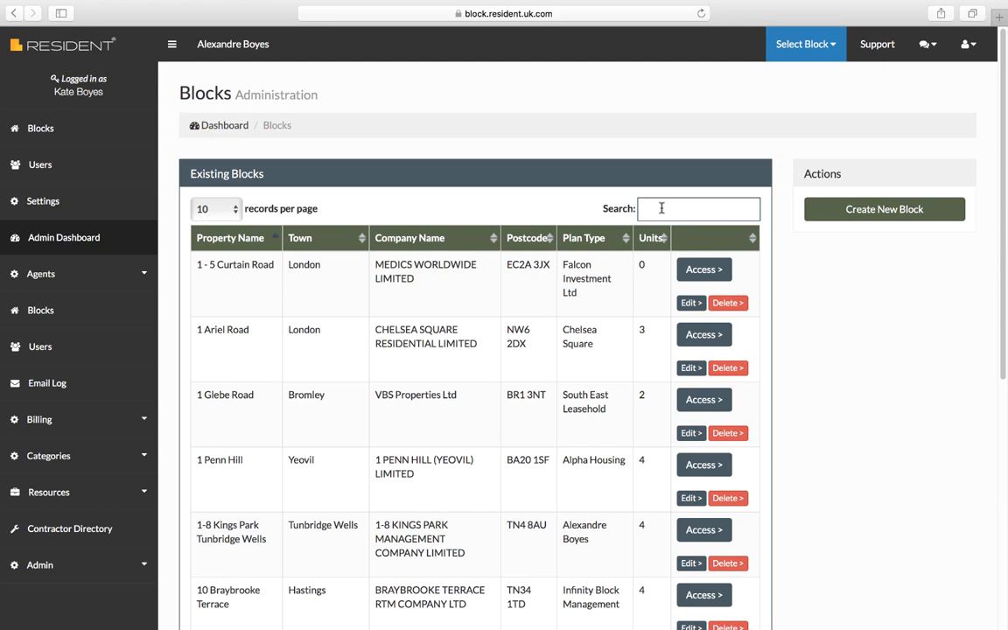
{"action": "type", "text": "Mont"}
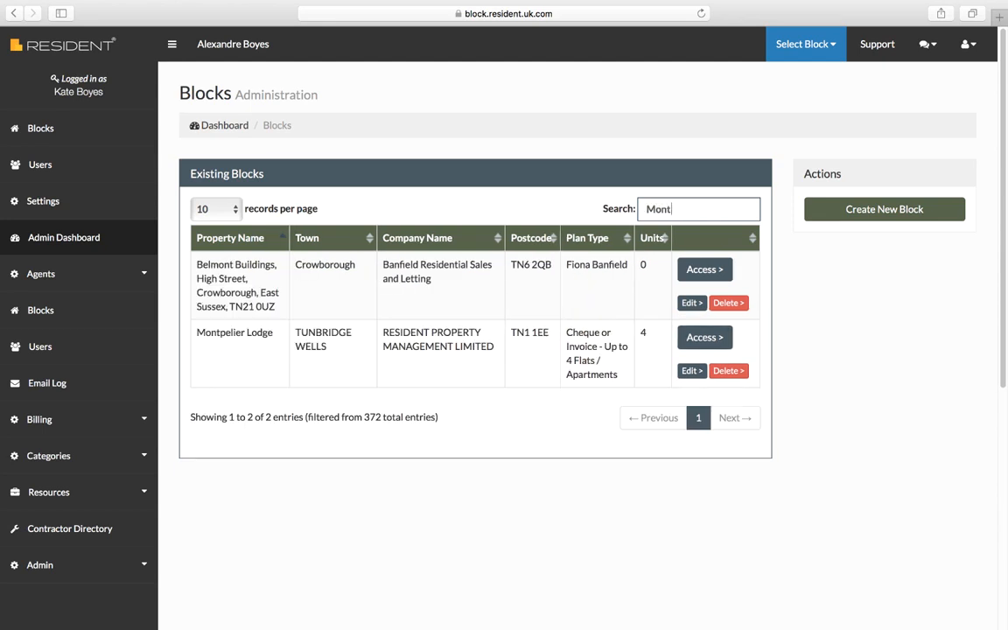
{"action": "type", "text": "p"}
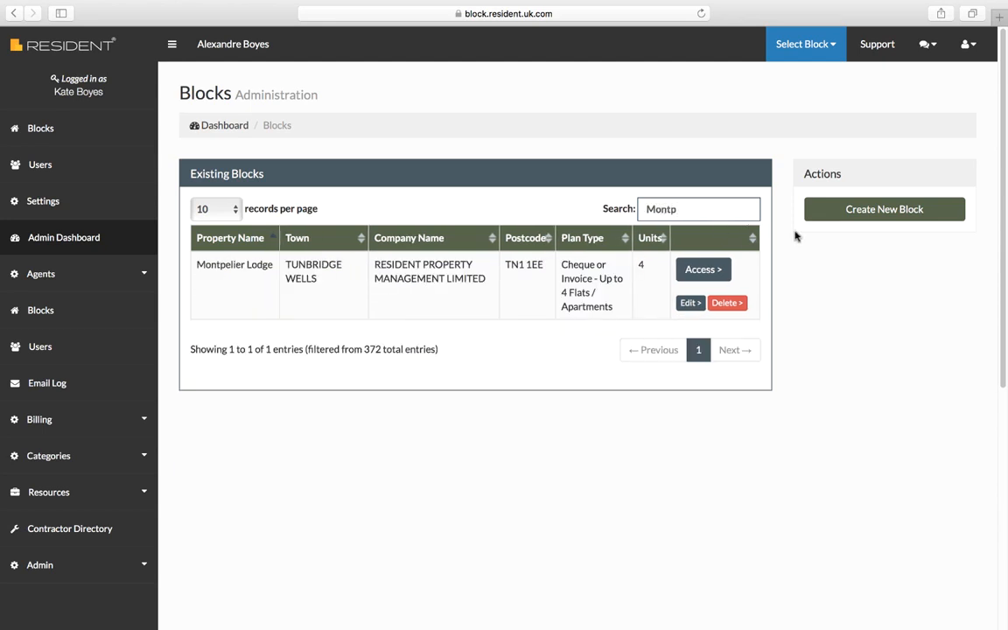
{"action": "left_click", "coordinate": [703, 272]}
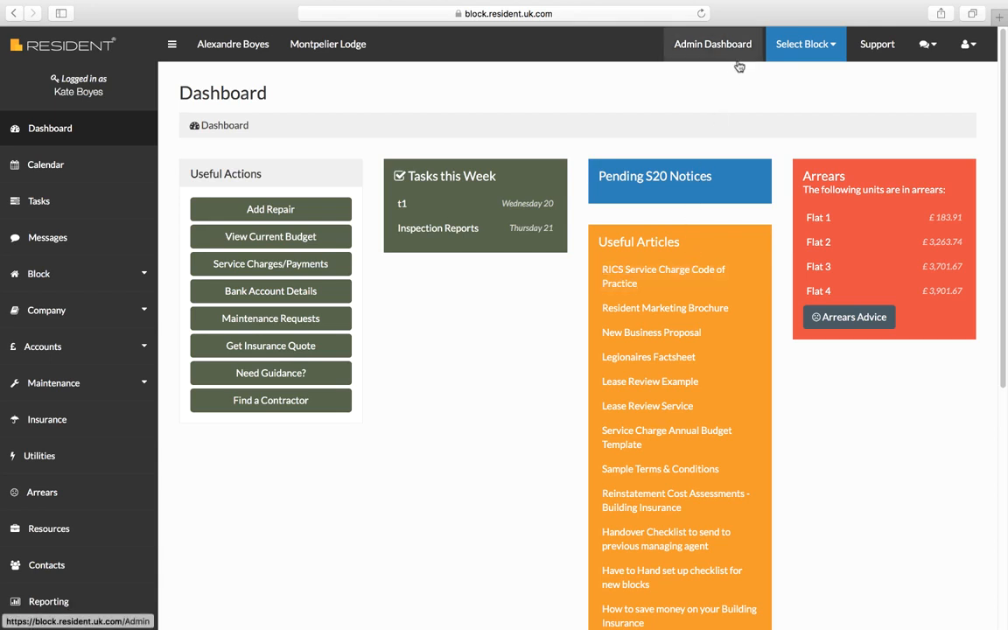
- Look through the block selector, message and account options, and view the Support information
{"action": "left_click", "coordinate": [835, 50]}
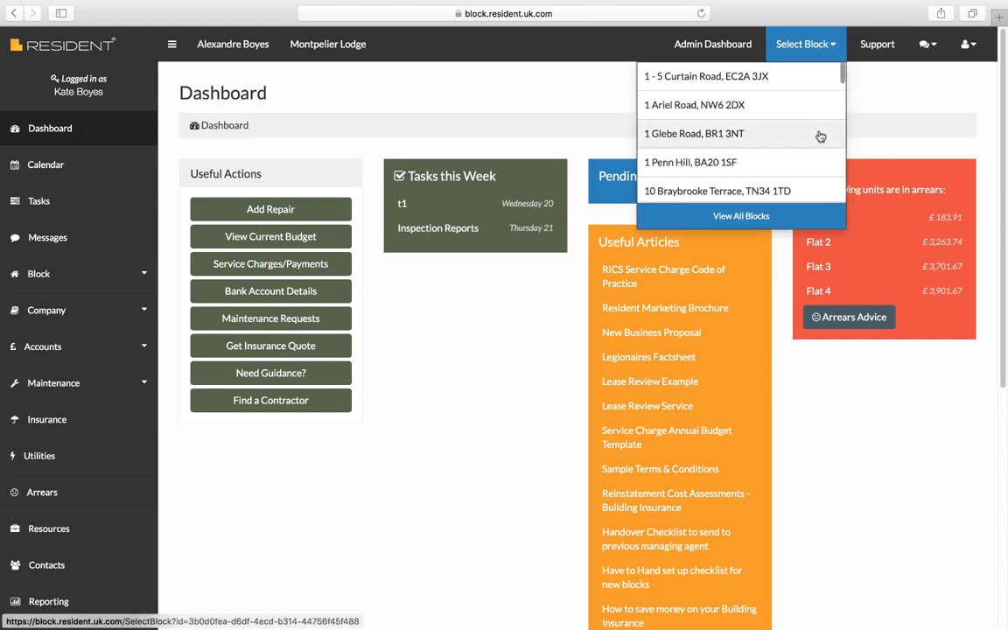
{"action": "left_click", "coordinate": [926, 45]}
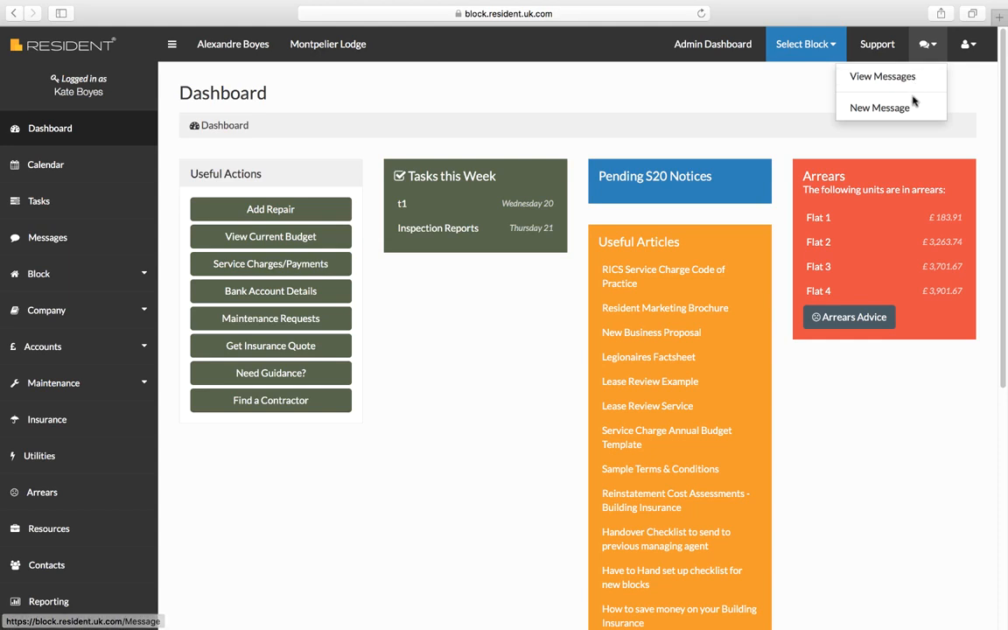
{"action": "left_click", "coordinate": [968, 44]}
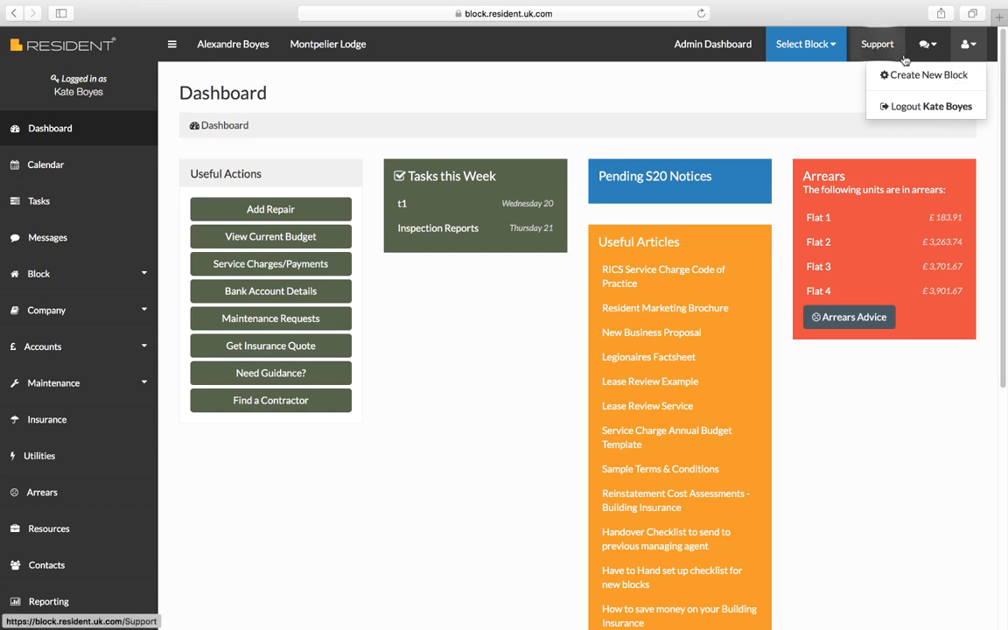
{"action": "left_click", "coordinate": [878, 43]}
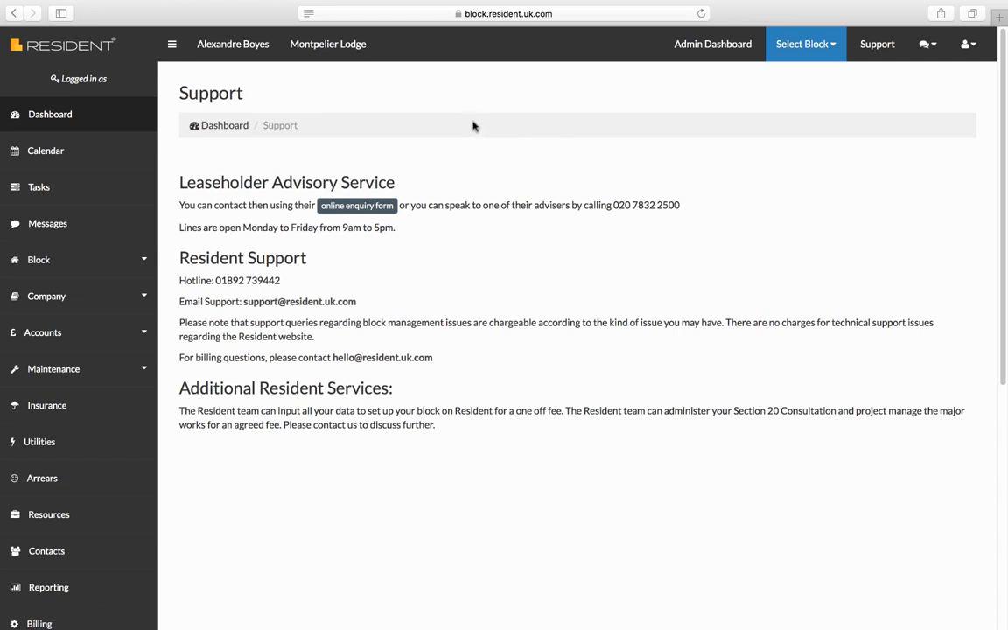
- Return to the Montpelier Lodge dashboard and view the account options again
{"action": "left_click", "coordinate": [348, 55]}
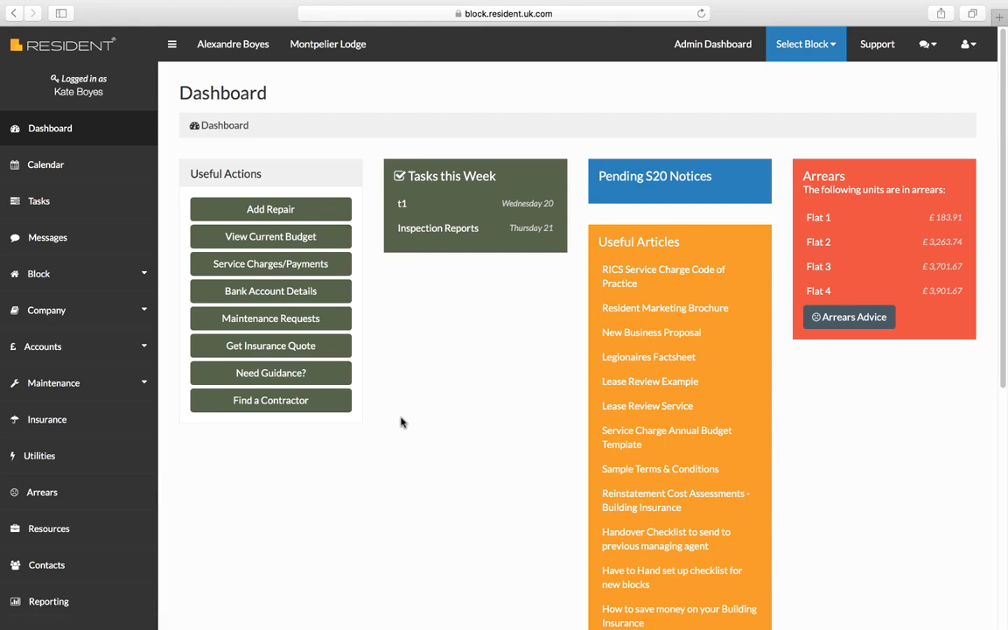
{"action": "left_click", "coordinate": [25, 26]}
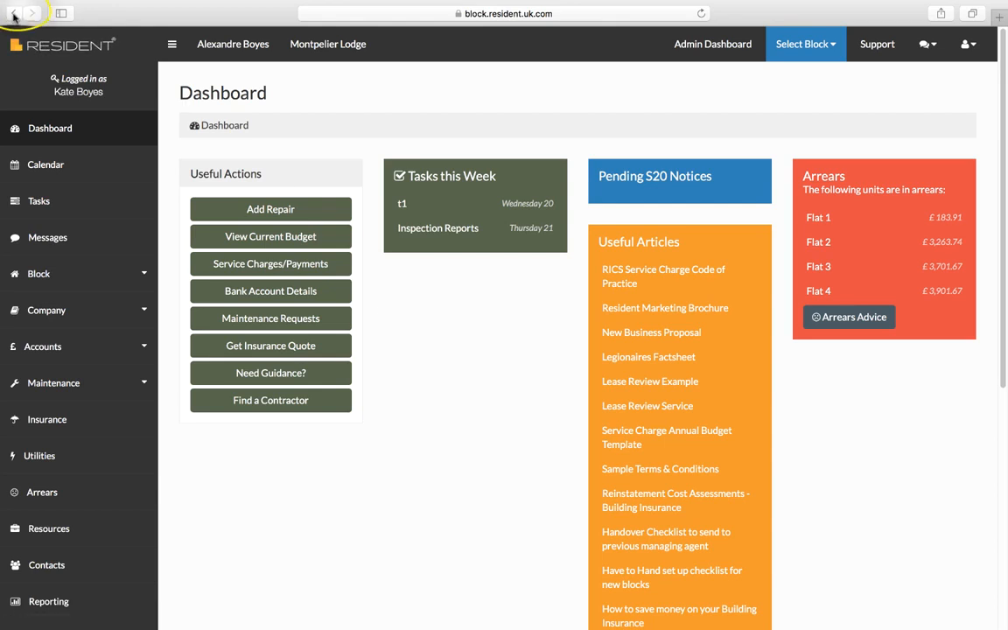
{"action": "left_click", "coordinate": [14, 16]}
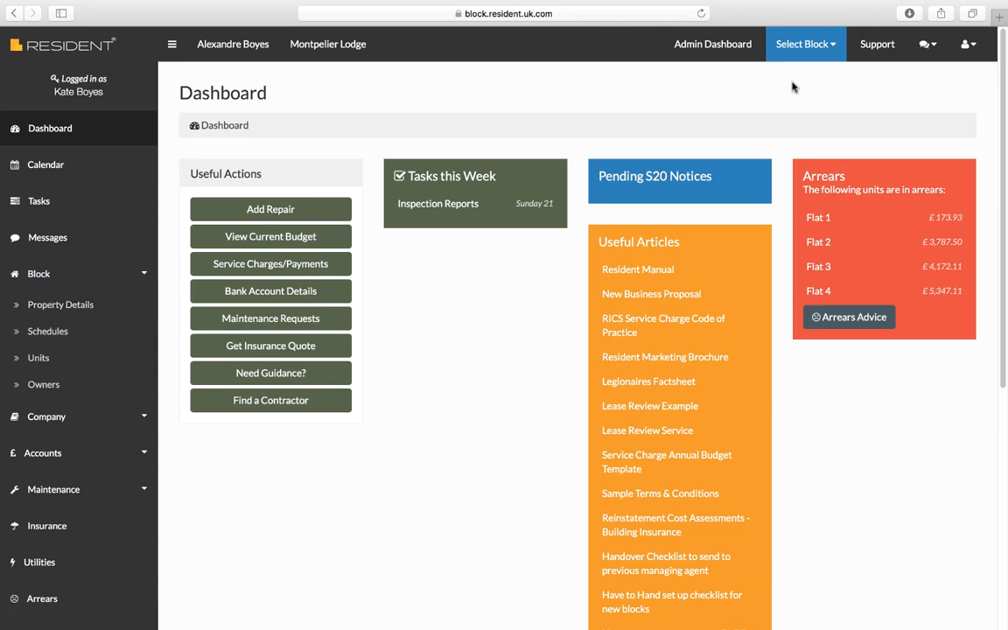
{"action": "left_click", "coordinate": [970, 45]}
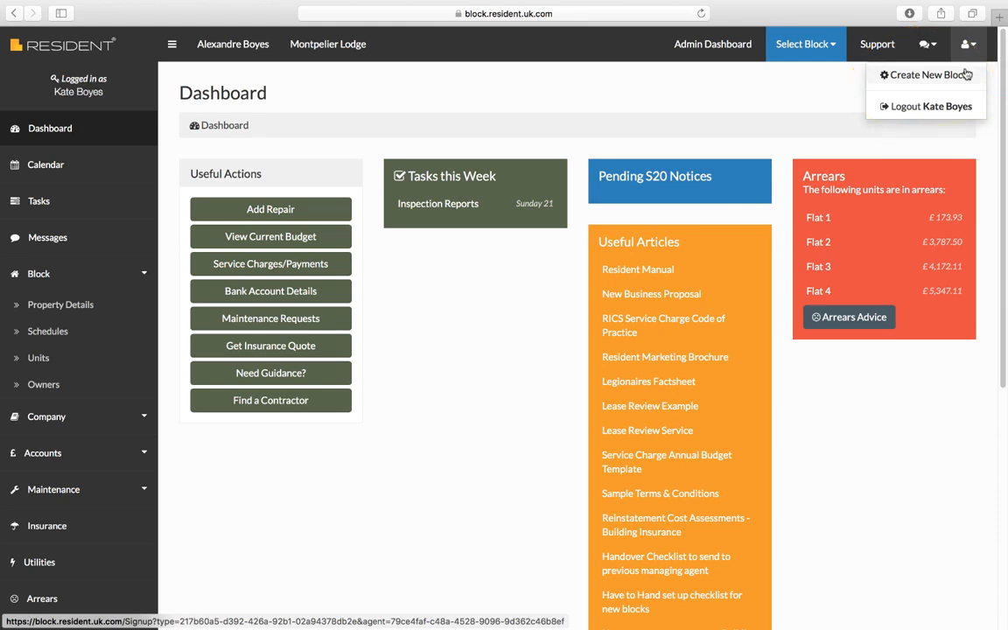
- Open Montpelier Lodge's property details and examine the editable Property Name
{"action": "left_click", "coordinate": [41, 273]}
{"action": "left_click", "coordinate": [42, 275]}
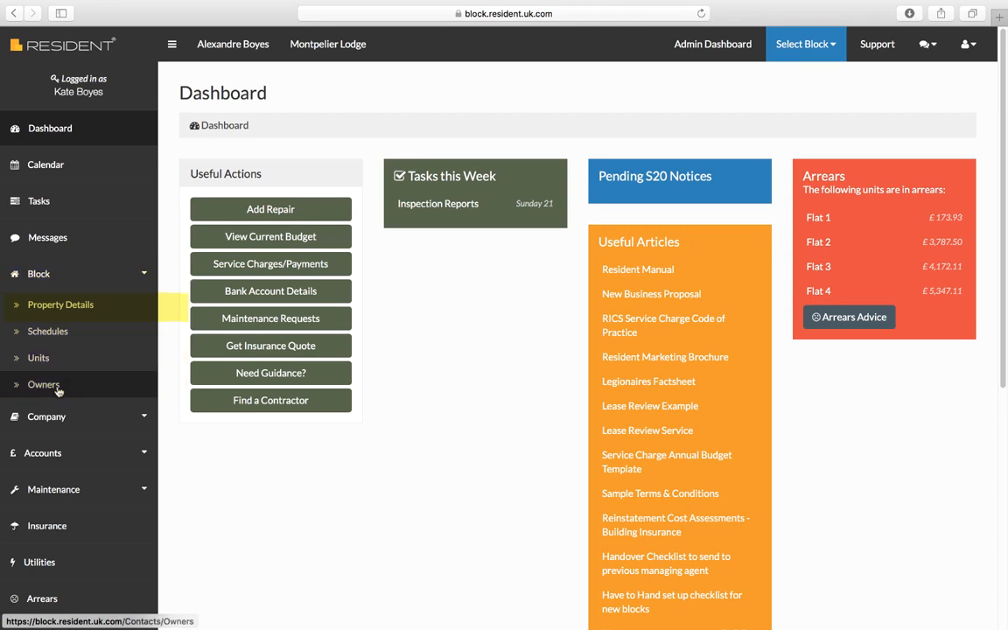
{"action": "left_click", "coordinate": [51, 304]}
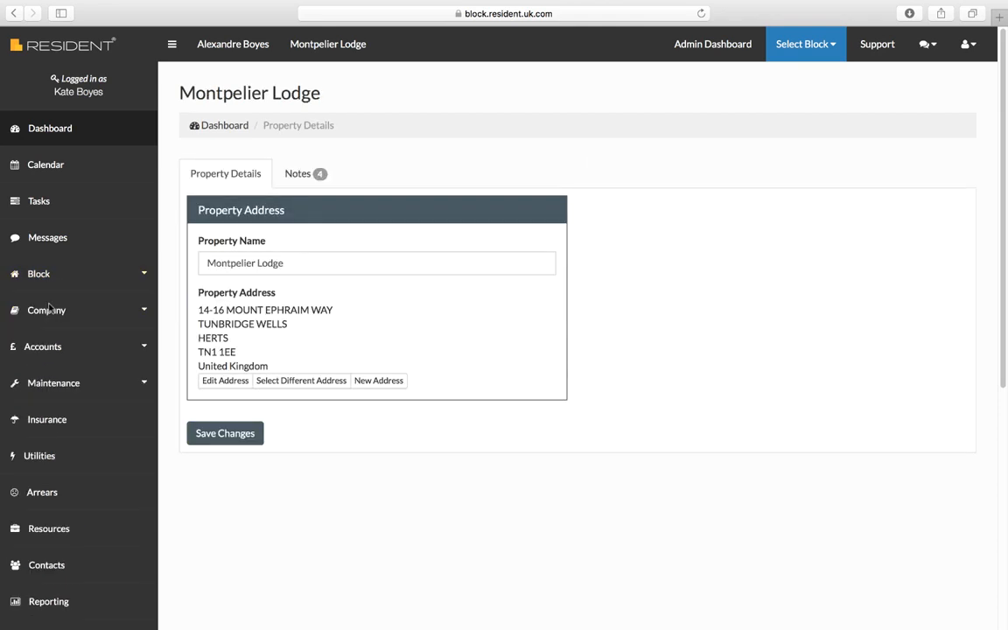
{"action": "left_click", "coordinate": [309, 261]}
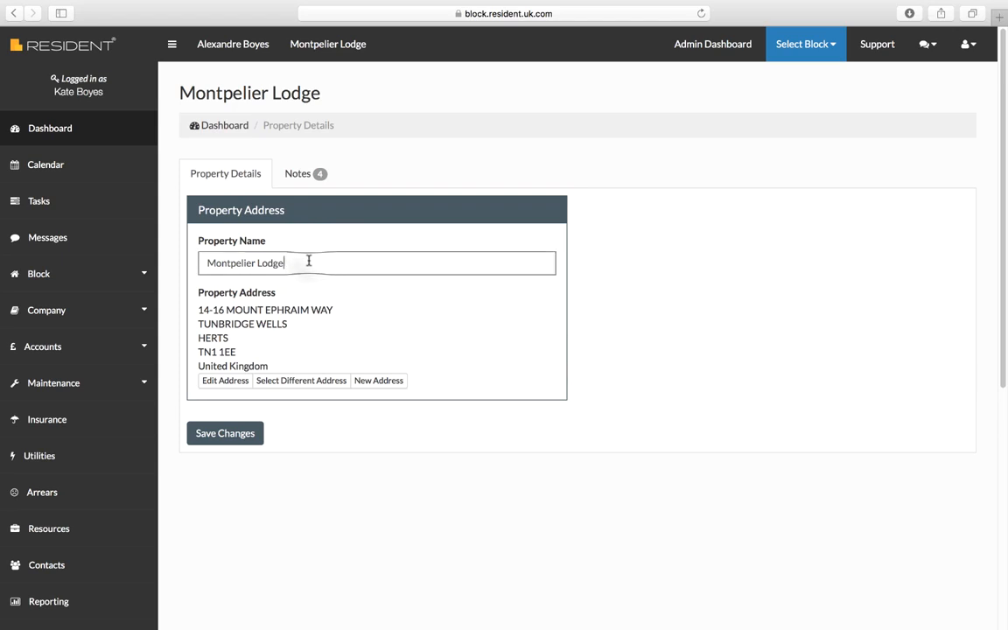
{"action": "left_click_drag", "start_coordinate": [309, 261], "coordinate": [203, 261]}
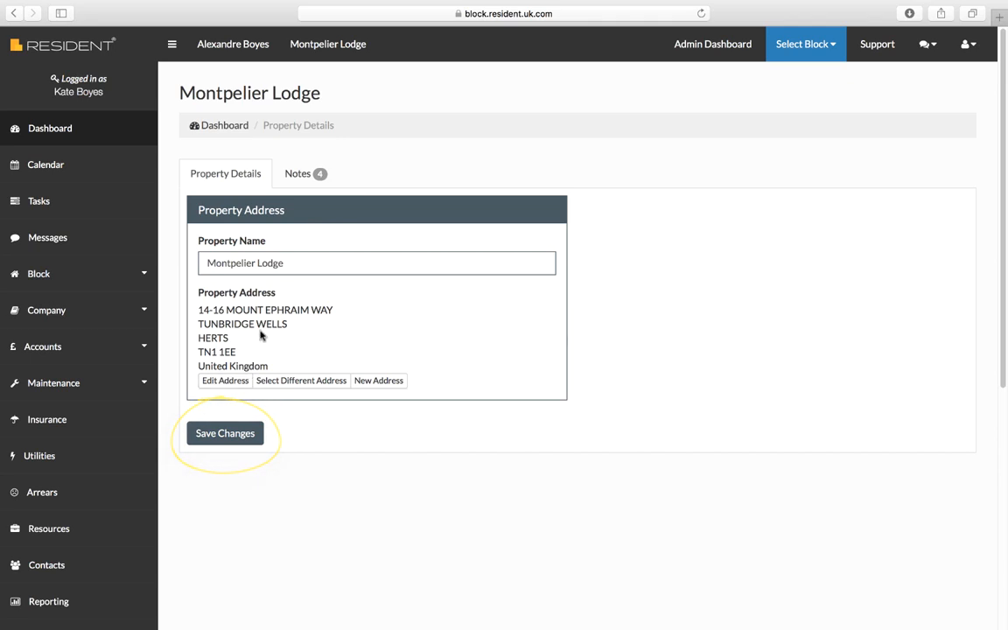
- Mark a new property note to be created as a task and open its due date calendar
{"action": "left_click", "coordinate": [296, 174]}
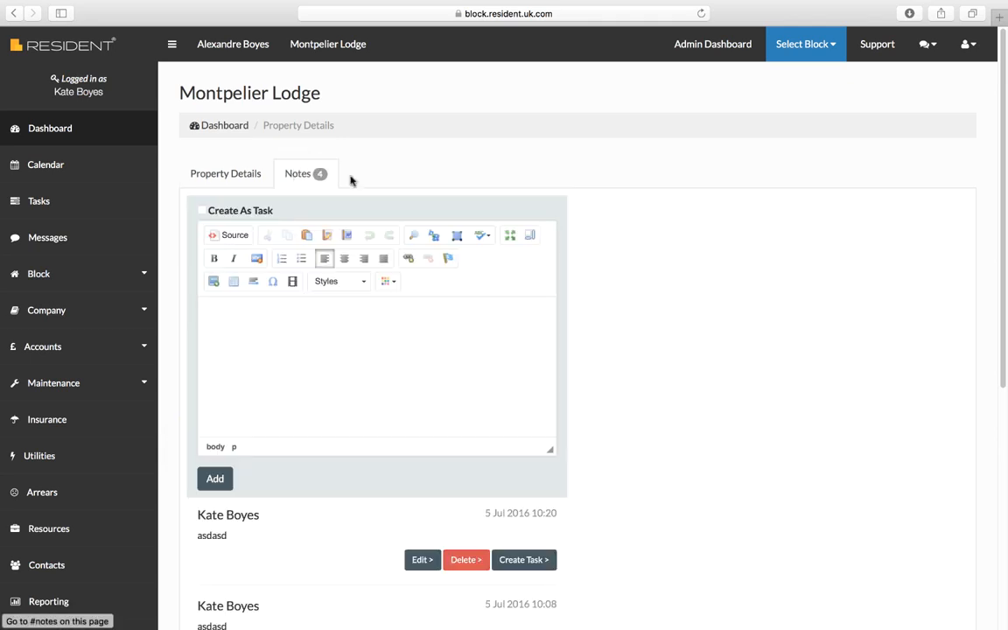
{"action": "mouse_move", "coordinate": [1004, 200]}
{"action": "left_mouse_down"}
{"action": "mouse_move", "coordinate": [1003, 246]}
{"action": "mouse_move", "coordinate": [1004, 197]}
{"action": "left_mouse_up"}
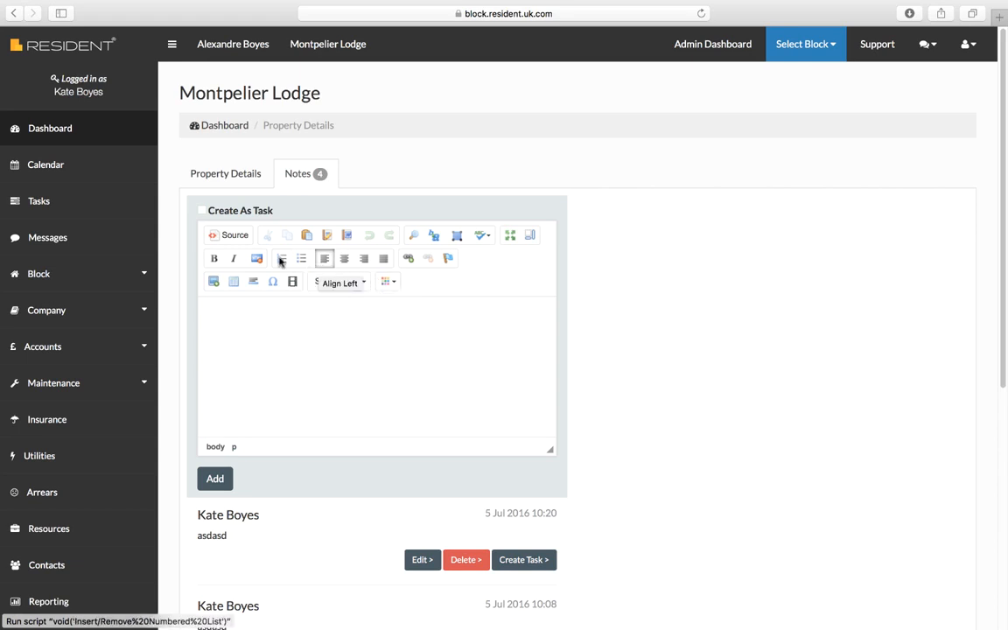
{"action": "left_click", "coordinate": [203, 212]}
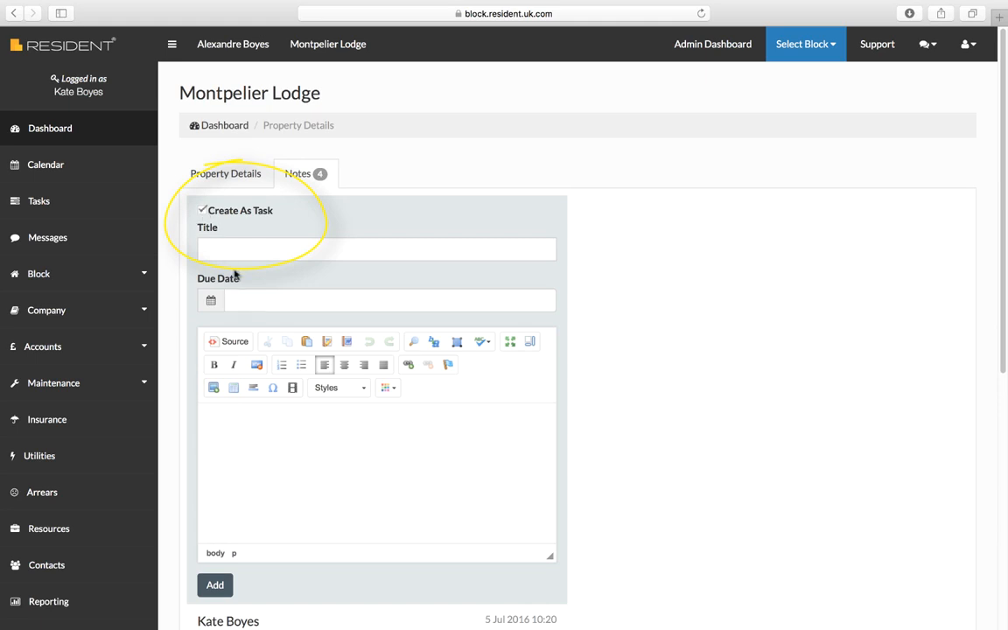
{"action": "left_click", "coordinate": [247, 306]}
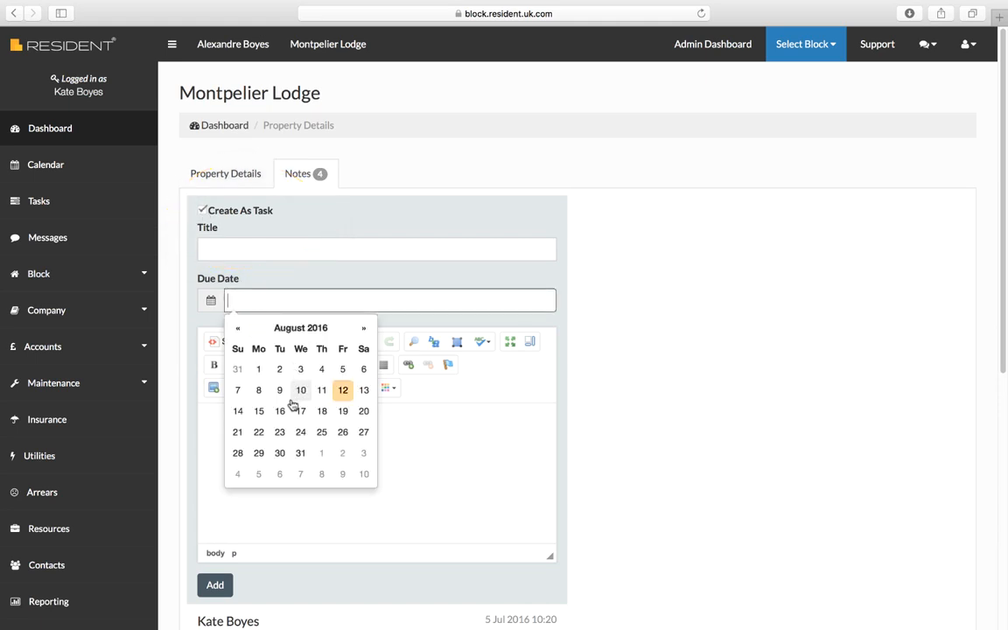
- Open the list of units belonging to the Montpelier Lodge block
{"action": "left_click", "coordinate": [39, 274]}
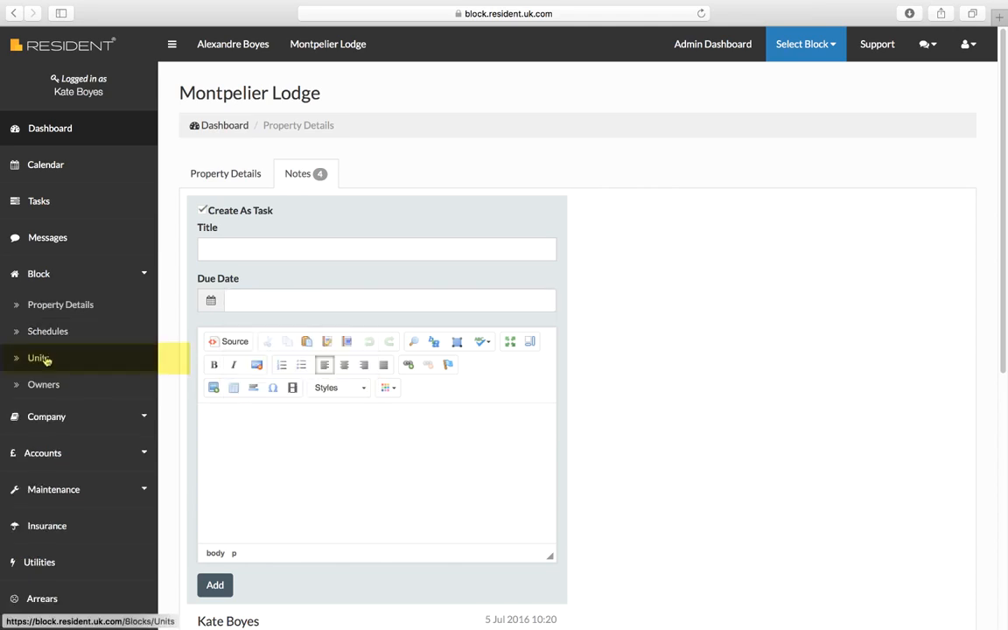
{"action": "left_click", "coordinate": [40, 357]}
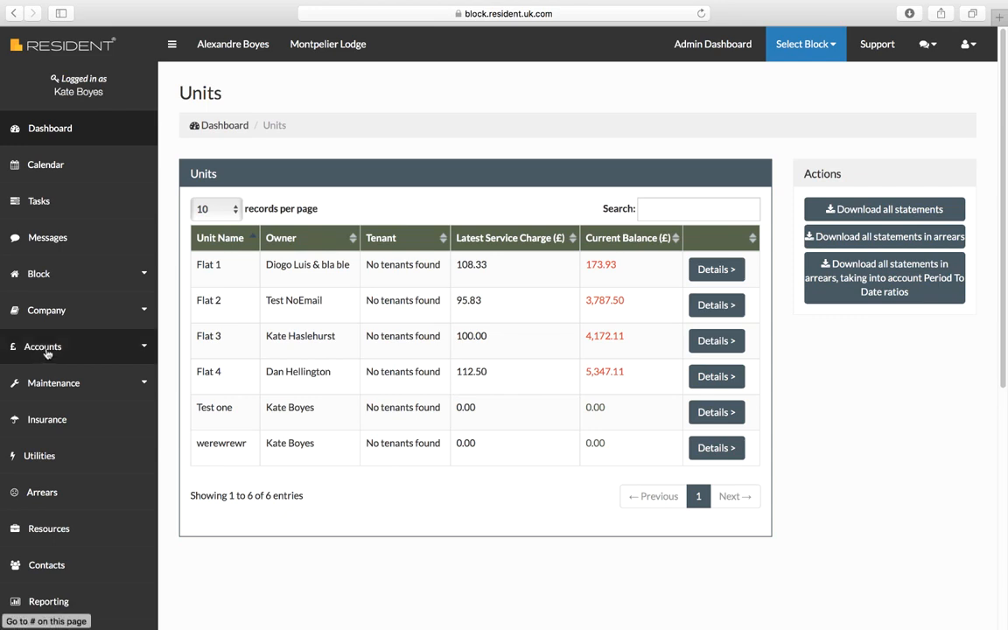
{"action": "left_click", "coordinate": [50, 277]}
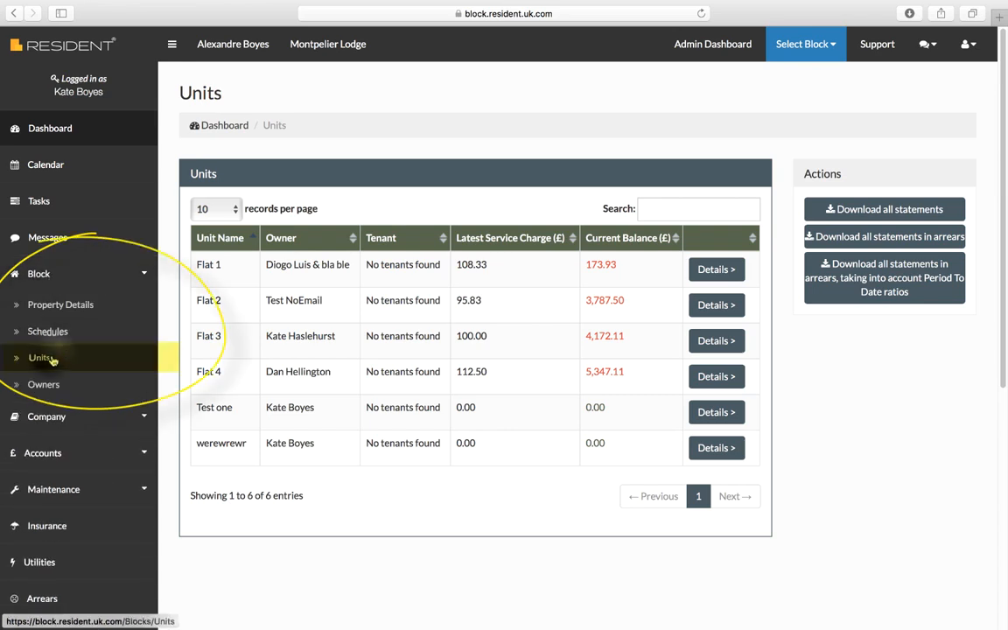
{"action": "left_click", "coordinate": [52, 360]}
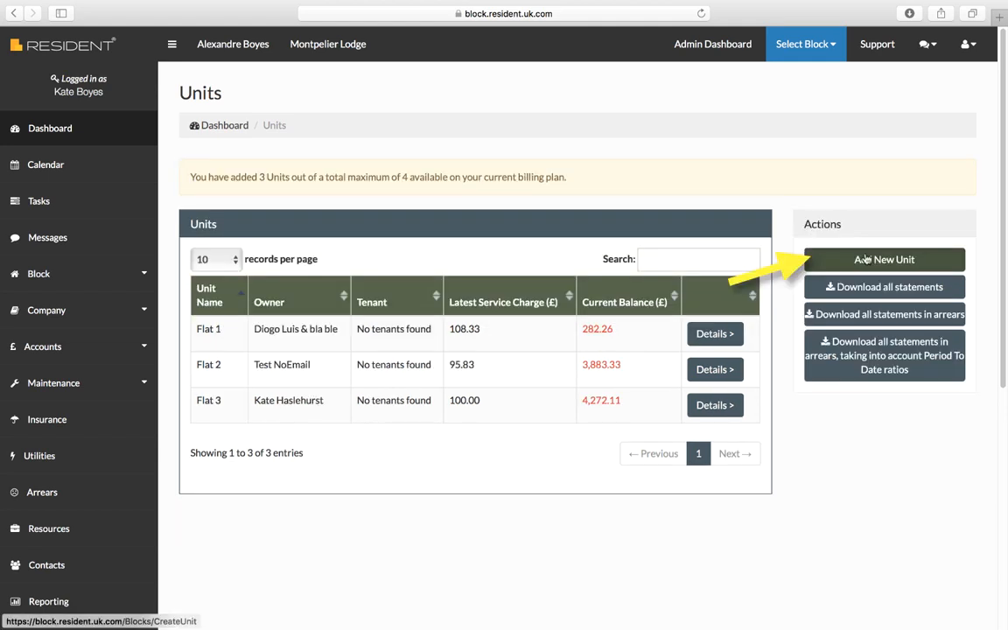
- Start a new unit in the block and name it "Flat X"
{"action": "left_click", "coordinate": [869, 258]}
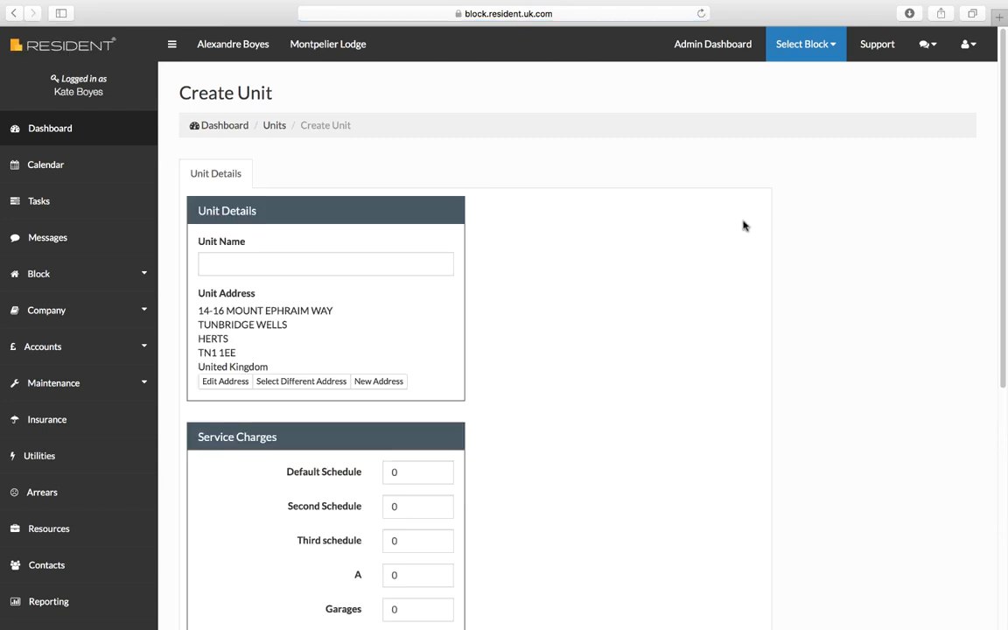
{"action": "left_click", "coordinate": [284, 265]}
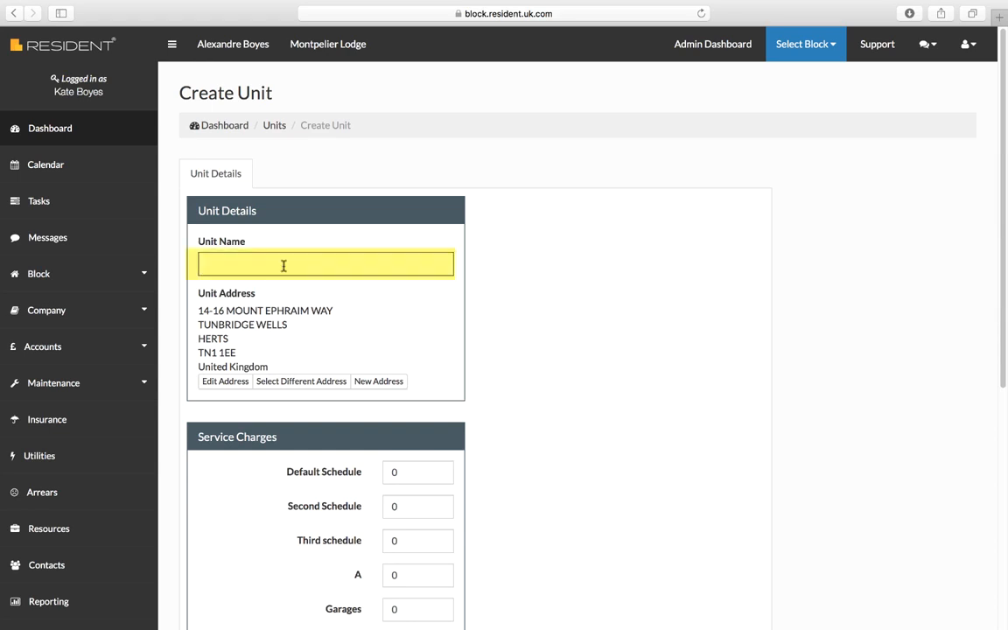
{"action": "type", "text": "Flat X"}
{"action": "left_click", "coordinate": [272, 334]}
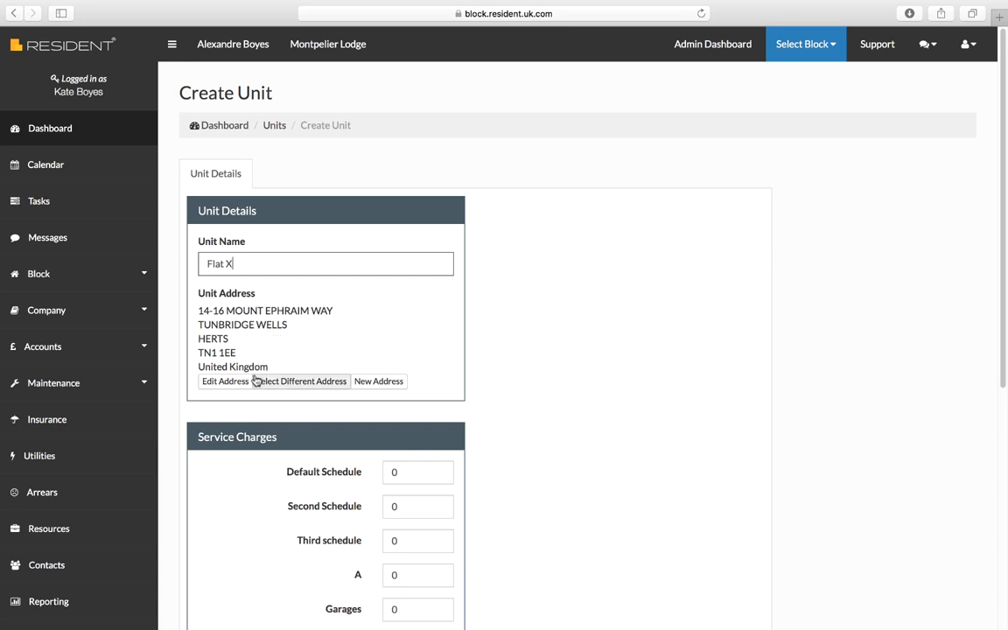
{"action": "left_click", "coordinate": [383, 381]}
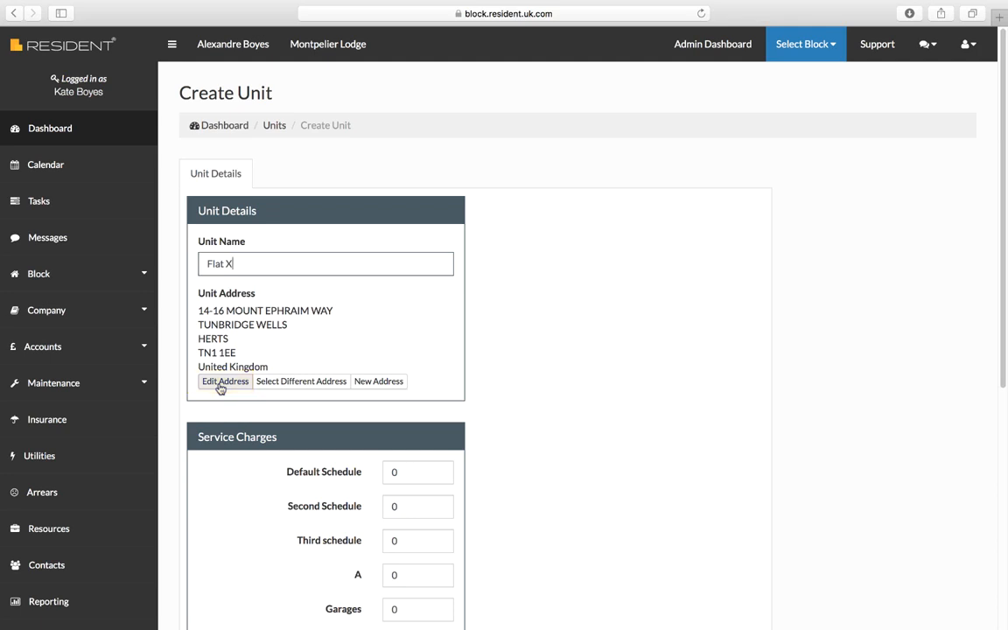
- Set the new unit's Default Schedule service charge to 8.000000
{"action": "scroll", "coordinate": [1006, 344], "scroll_direction": "down", "scroll_amount": 2}
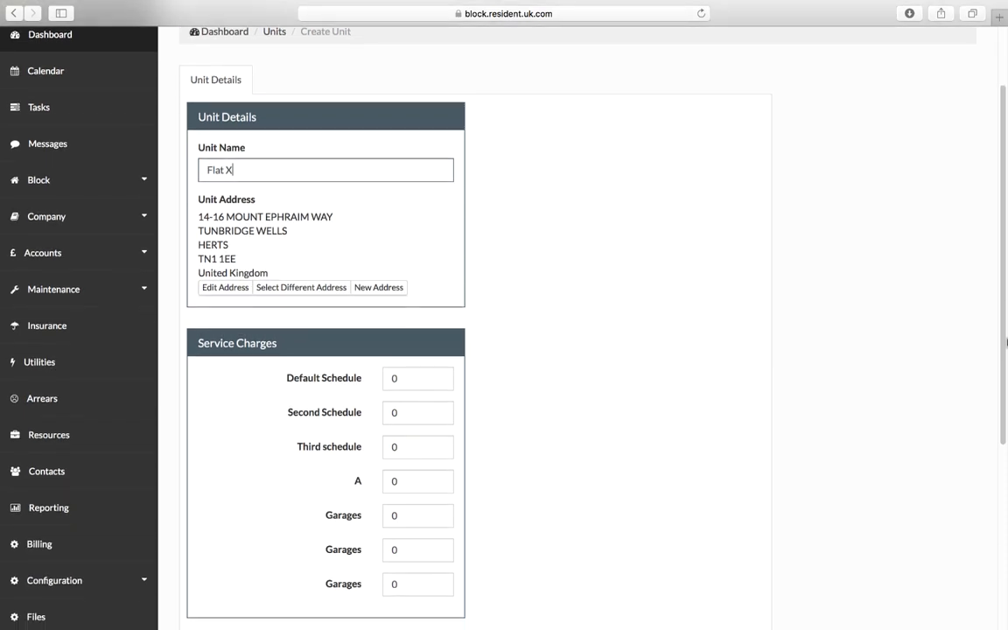
{"action": "left_click", "coordinate": [414, 381]}
{"action": "key", "text": "BackSpace"}
{"action": "type", "text": "8.000000"}
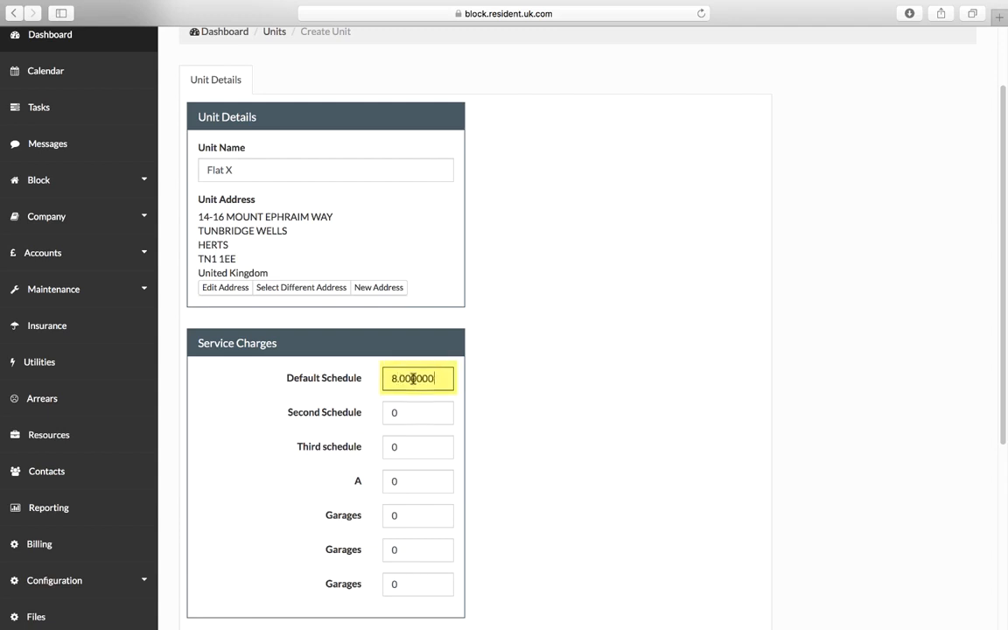
- Save the new unit and open its ownership section for adding owner details
{"action": "left_click", "coordinate": [420, 411]}
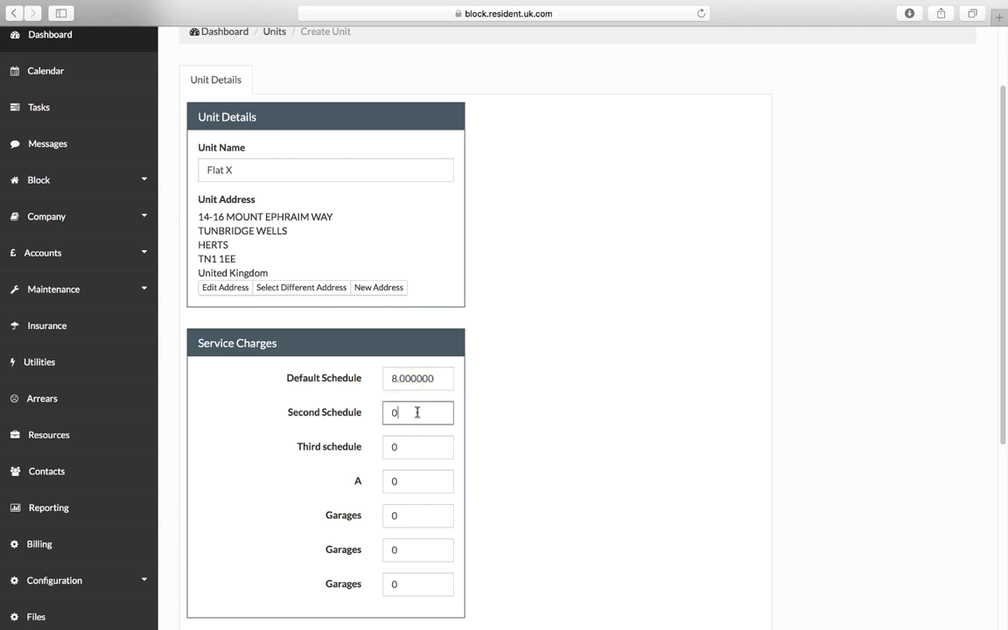
{"action": "key", "text": "Return"}
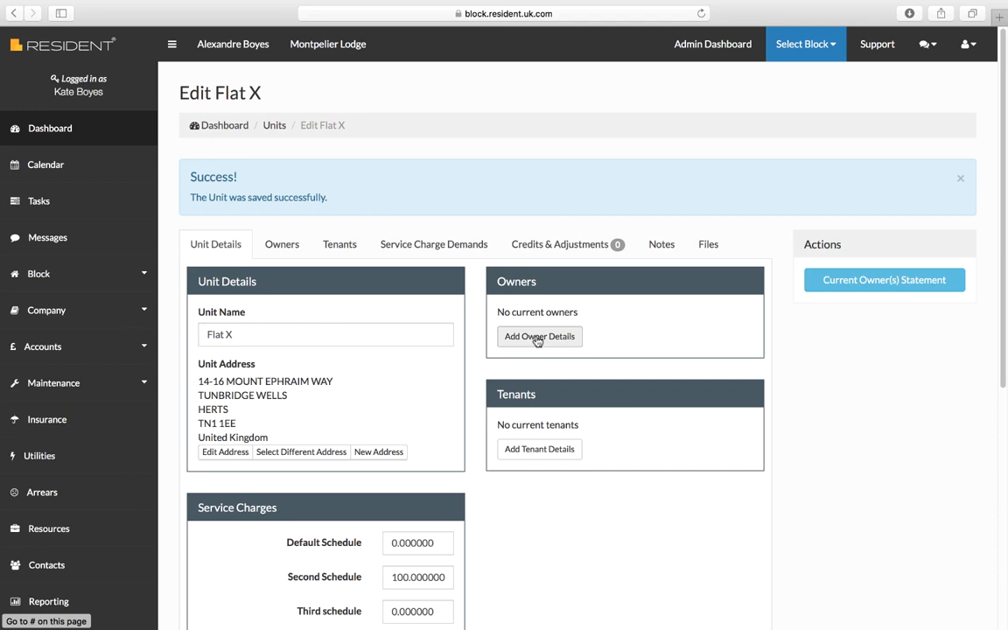
{"action": "left_click", "coordinate": [537, 338]}
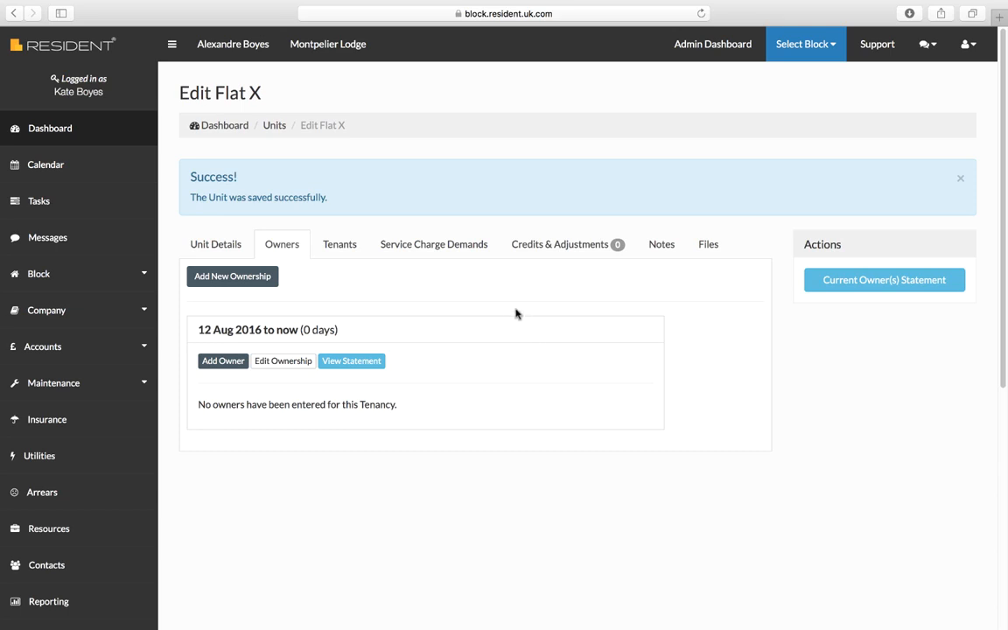
- Start adding an owner to Flat X and choose an existing person from the contacts list
{"action": "left_click", "coordinate": [224, 362]}
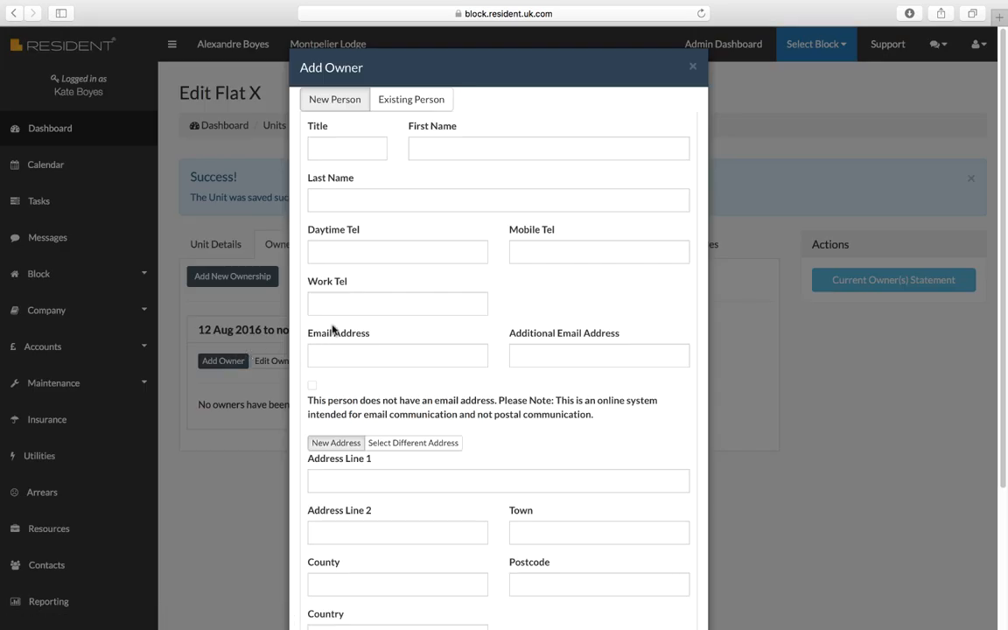
{"action": "left_click", "coordinate": [421, 107]}
{"action": "left_click", "coordinate": [675, 155]}
{"action": "left_click", "coordinate": [438, 199]}
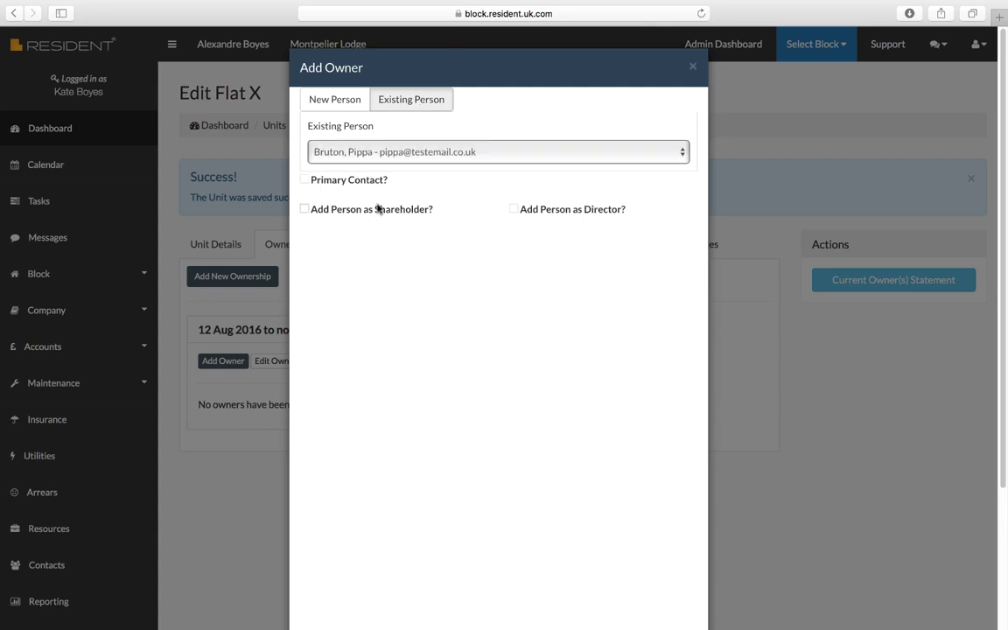
- Mark the selected person as primary contact and director, and save them as Flat X's owner
{"action": "left_click", "coordinate": [305, 180]}
{"action": "left_click", "coordinate": [305, 209]}
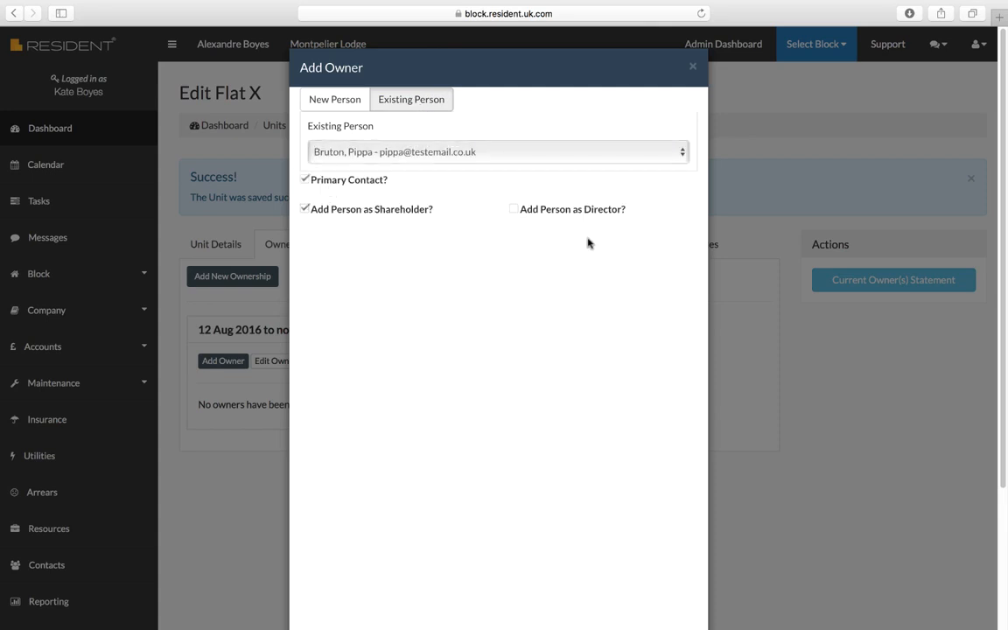
{"action": "left_click", "coordinate": [515, 209]}
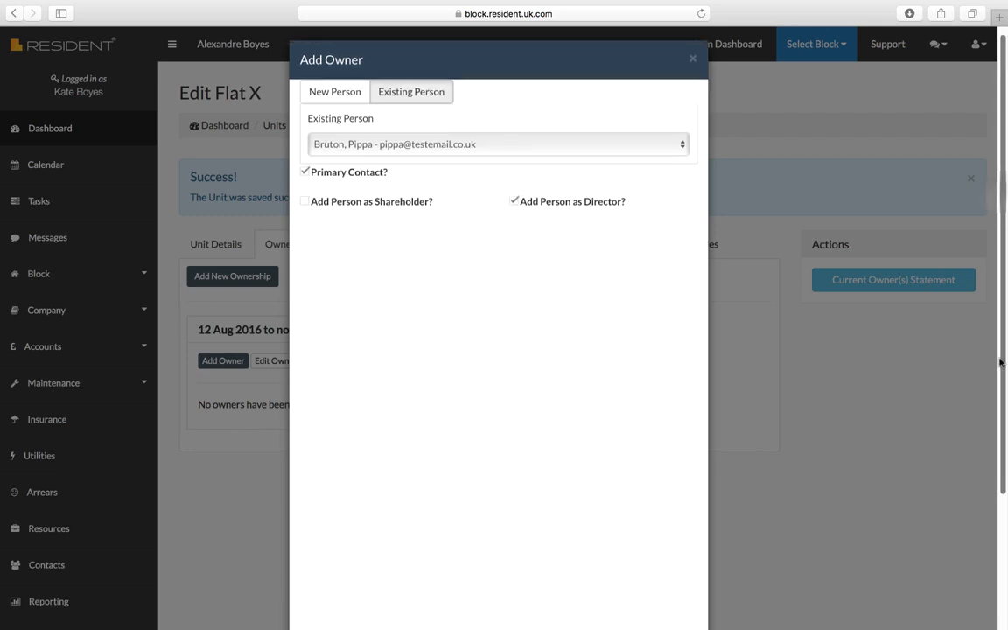
{"action": "scroll", "coordinate": [1001, 298], "scroll_direction": "down", "scroll_amount": 5}
{"action": "left_click", "coordinate": [648, 583]}
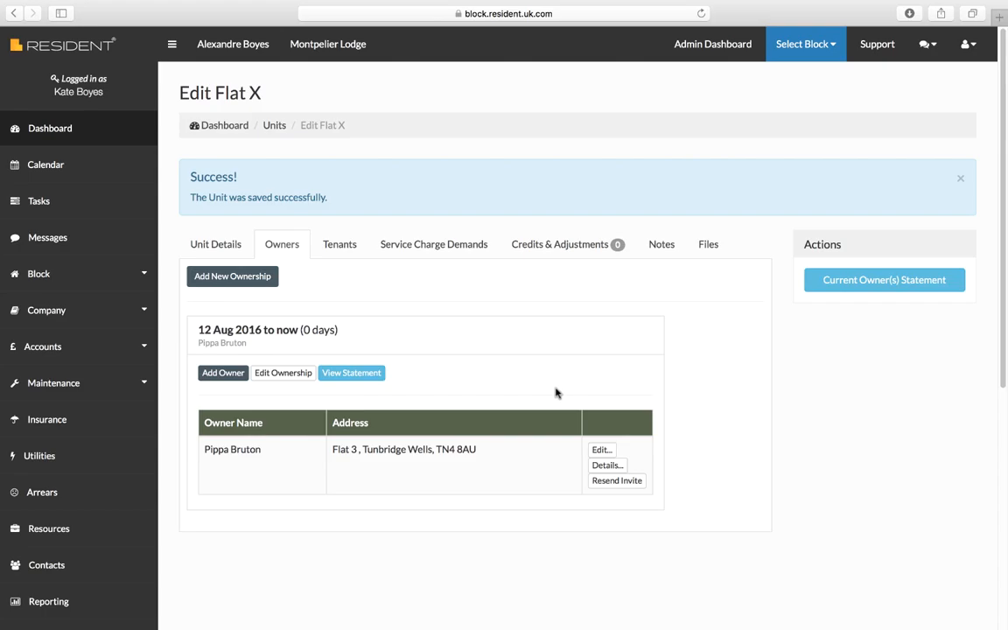
- Try adding another owner as a new person without an email address
{"action": "left_click", "coordinate": [223, 373]}
{"action": "left_click", "coordinate": [333, 100]}
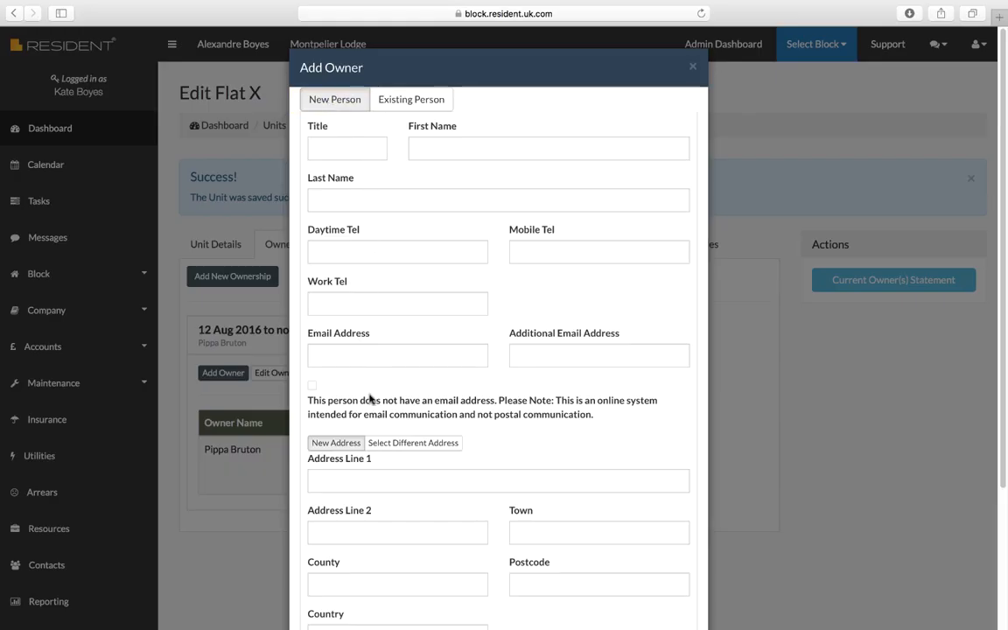
{"action": "left_click", "coordinate": [368, 356]}
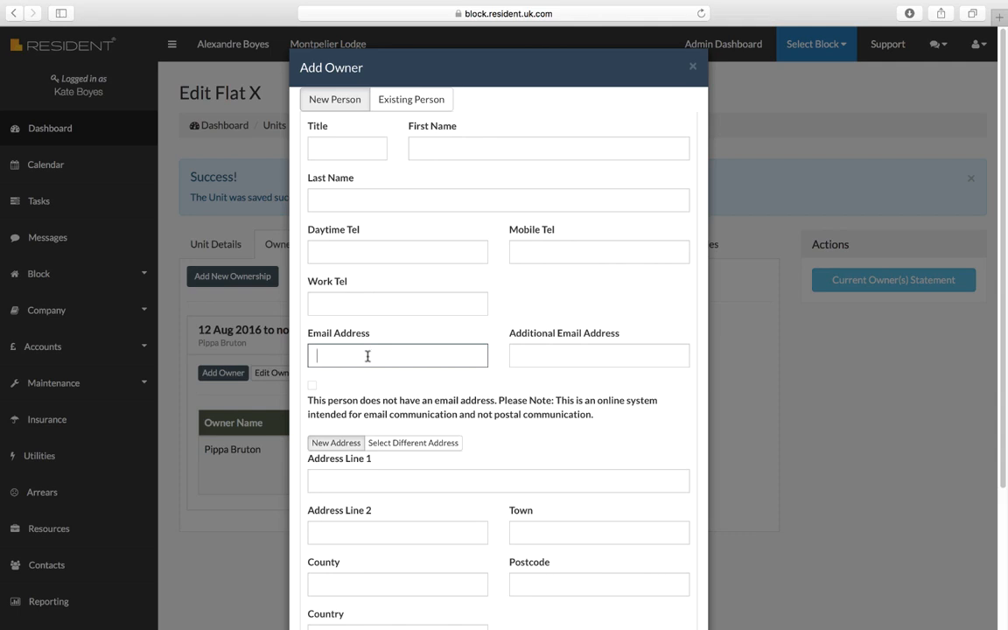
{"action": "left_click", "coordinate": [312, 387]}
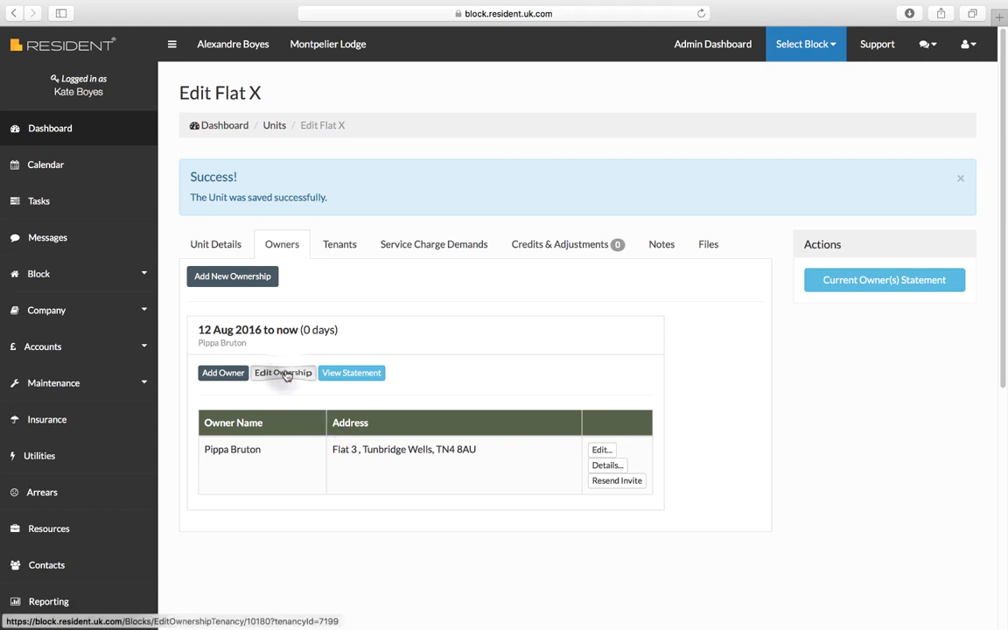
- Look over the ownership options and view the current owner's statement for Flat X
{"action": "left_click", "coordinate": [284, 373]}
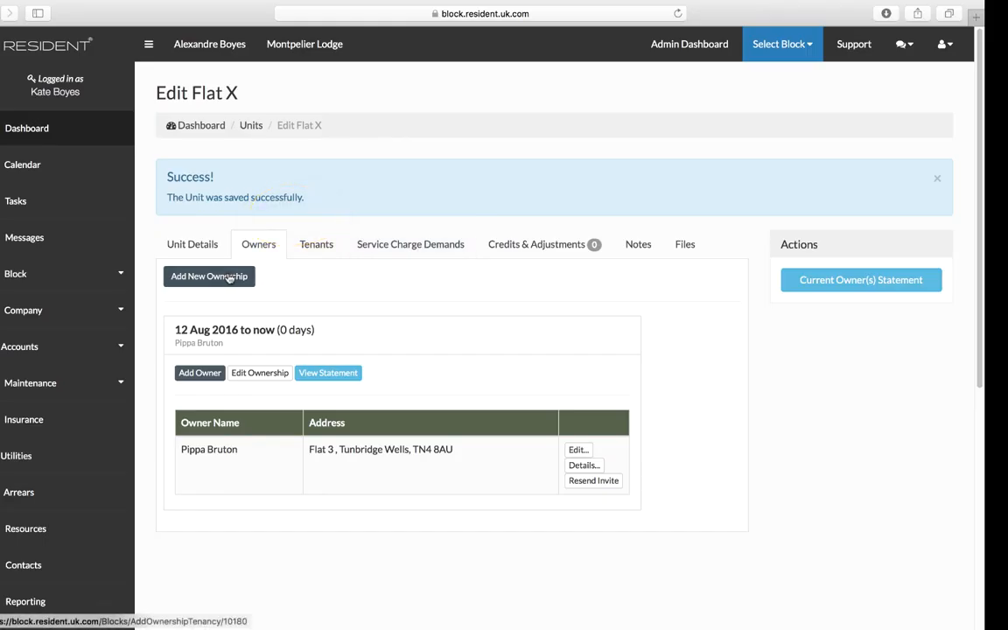
{"action": "left_click", "coordinate": [229, 278]}
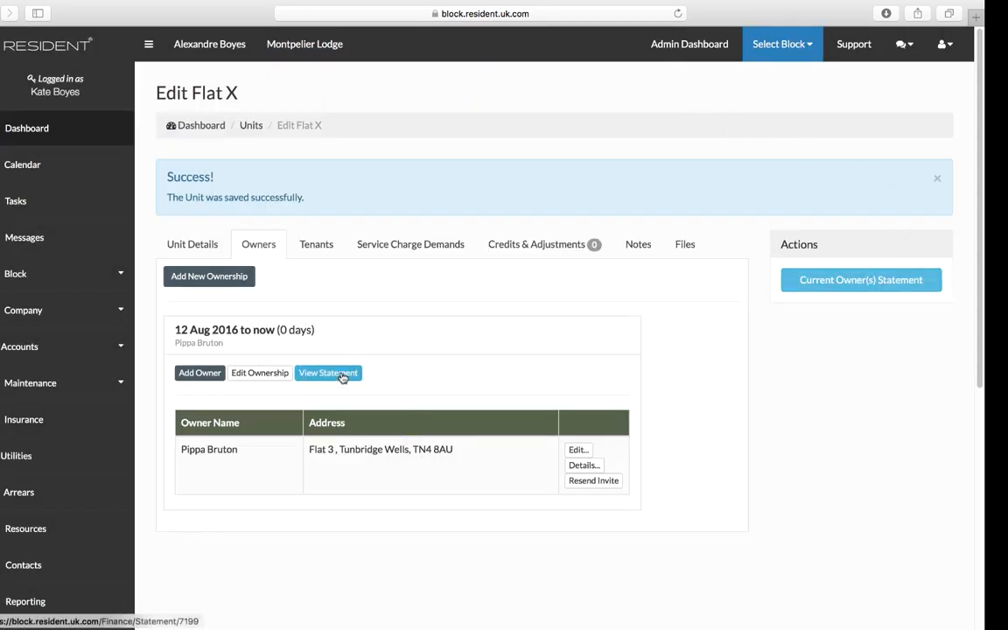
{"action": "left_click", "coordinate": [809, 282]}
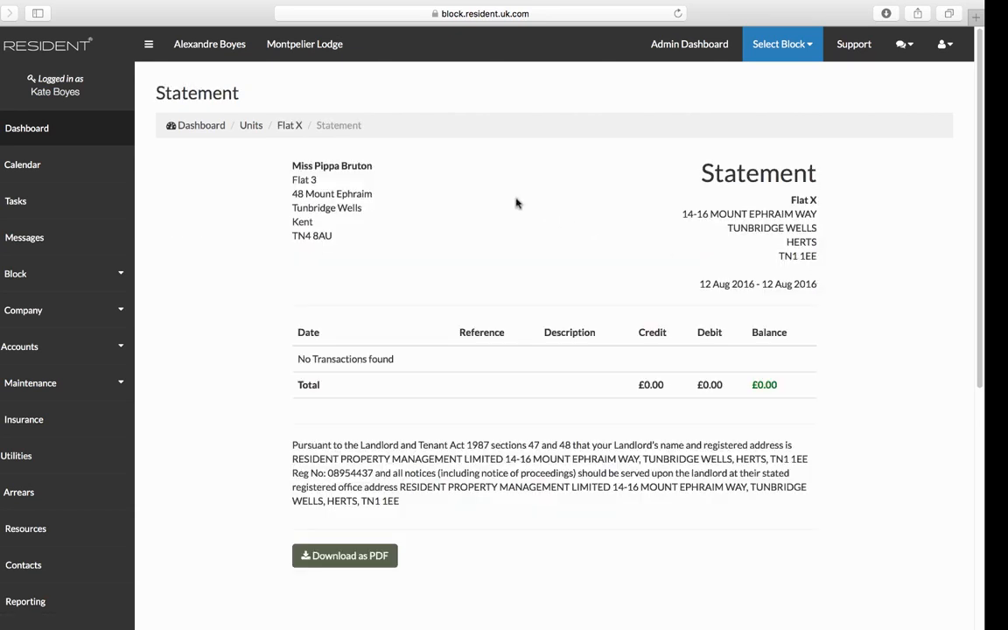
{"action": "left_click", "coordinate": [1, 13]}
- Look through the new person and existing person options for adding a tenant to Flat X, and close the form
{"action": "left_click", "coordinate": [317, 247]}
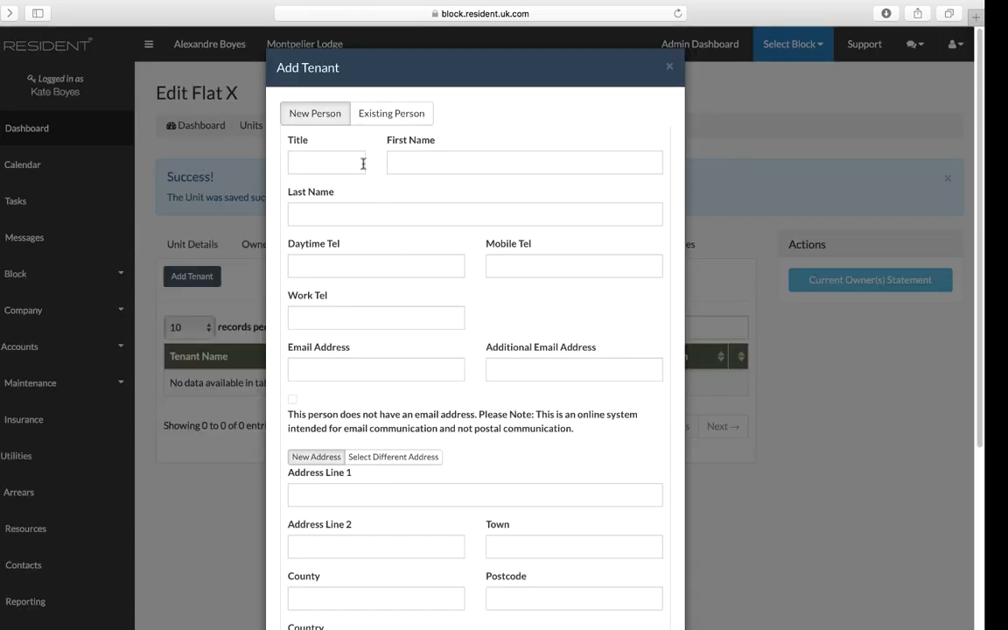
{"action": "left_click", "coordinate": [383, 115]}
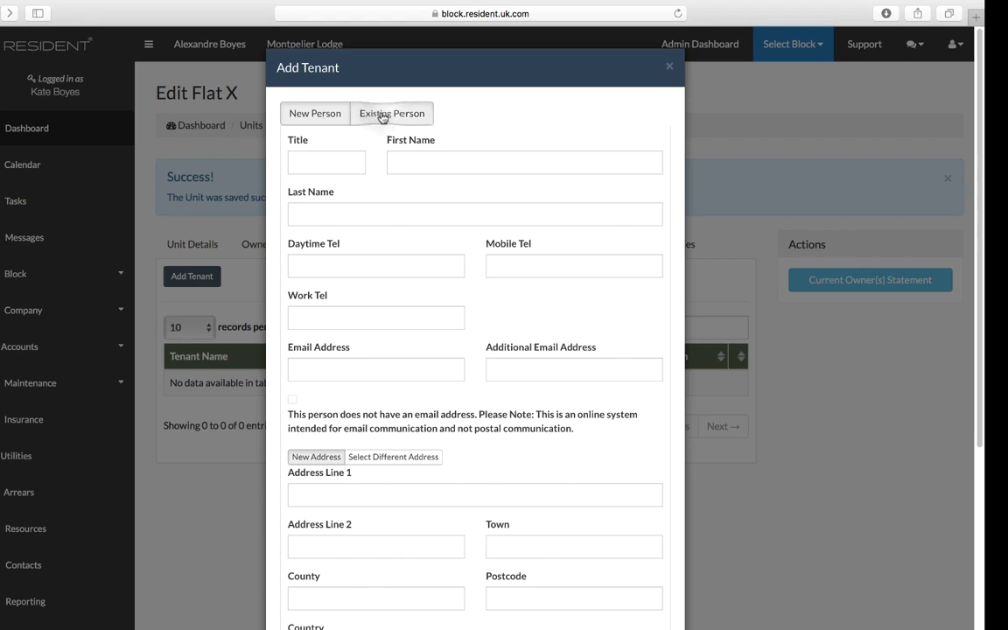
{"action": "left_click", "coordinate": [308, 122]}
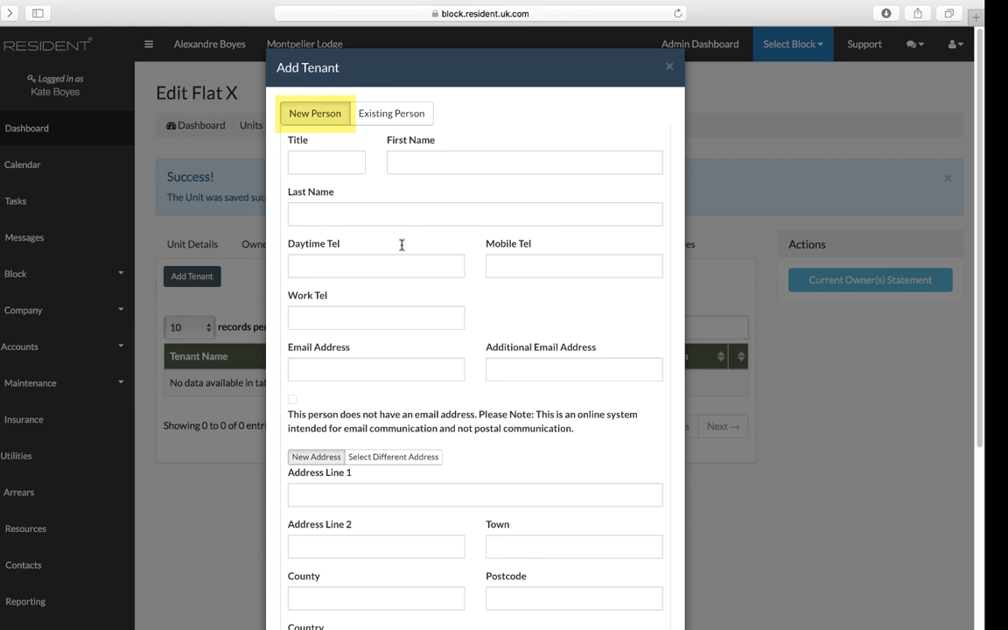
{"action": "left_click", "coordinate": [669, 67]}
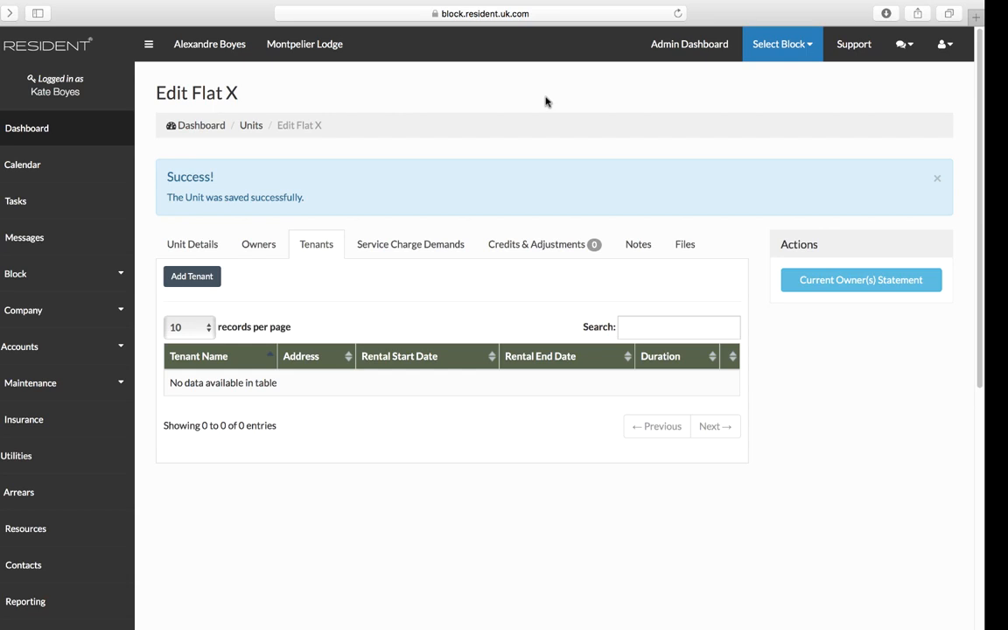
- Return to the block's list of units and sort it by unit name, owner and tenant in turn
{"action": "left_click", "coordinate": [250, 125]}
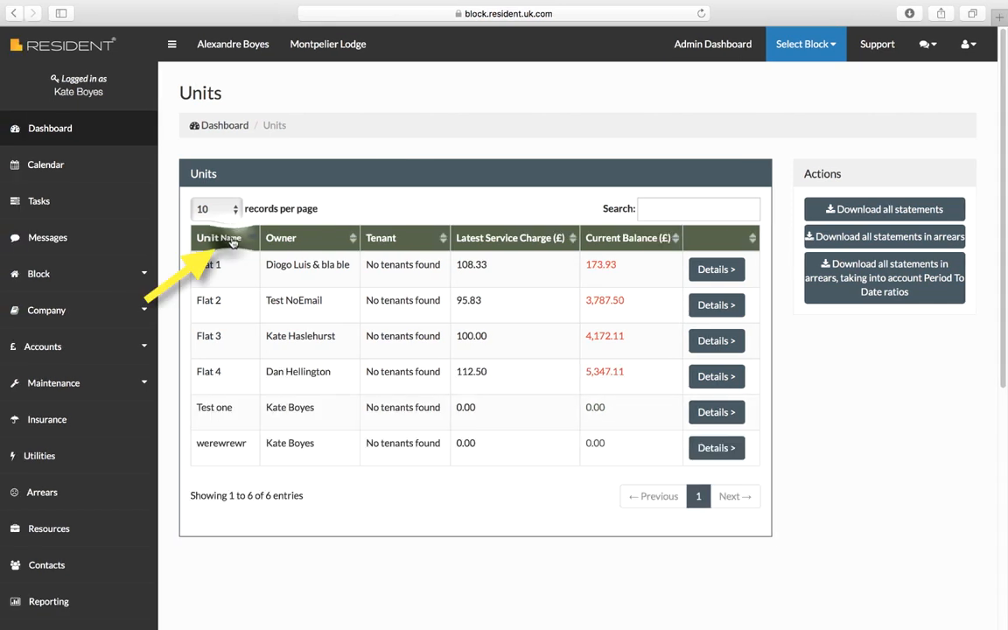
{"action": "left_click", "coordinate": [218, 238]}
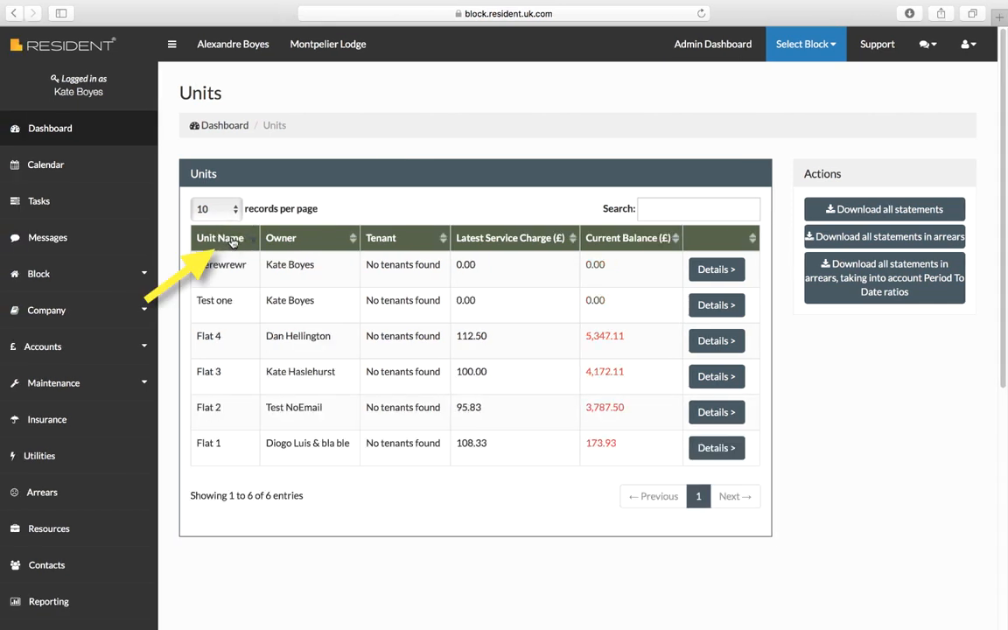
{"action": "left_click", "coordinate": [284, 242]}
{"action": "left_click", "coordinate": [383, 242]}
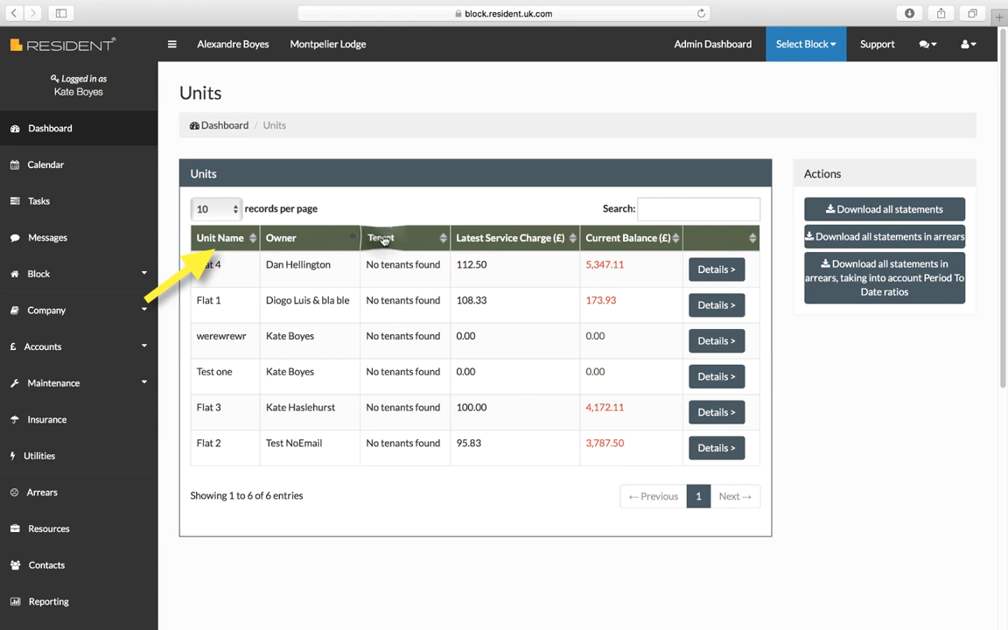
- Search the units by an owner's surname, clear the search, and view the records-per-page options
{"action": "left_click", "coordinate": [664, 211]}
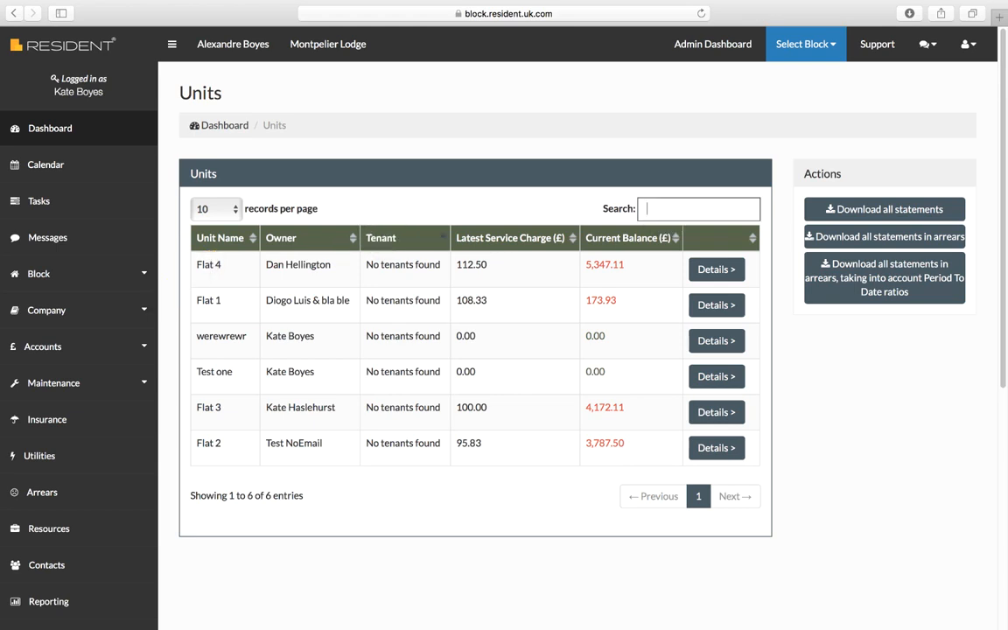
{"action": "type", "text": "Boyes"}
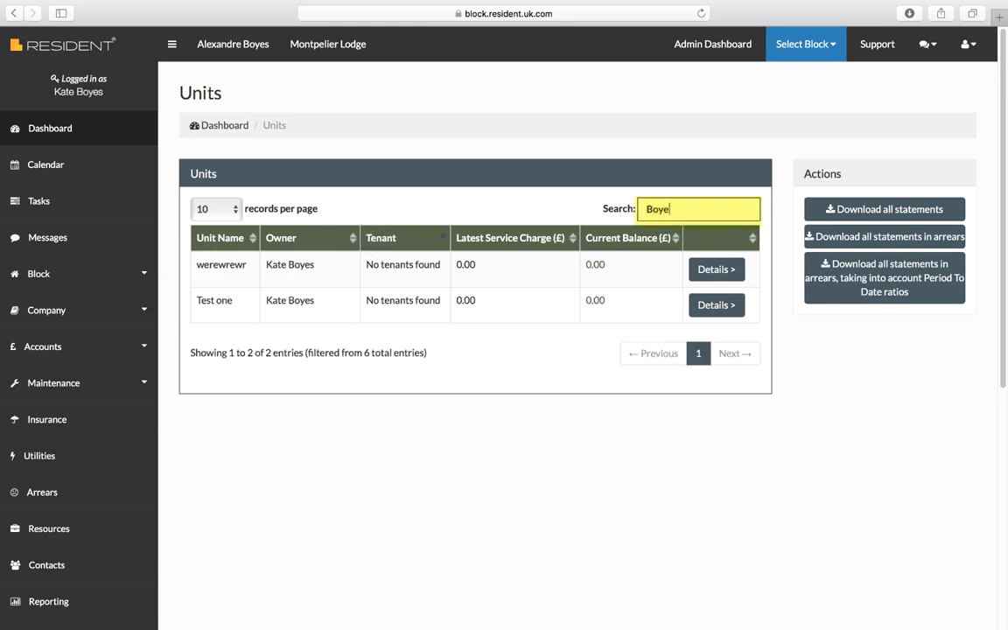
{"action": "key", "text": "BackSpace"}
{"action": "key", "text": "BackSpace"}
{"action": "key", "text": "BackSpace"}
{"action": "key", "text": "BackSpace"}
{"action": "key", "text": "BackSpace"}
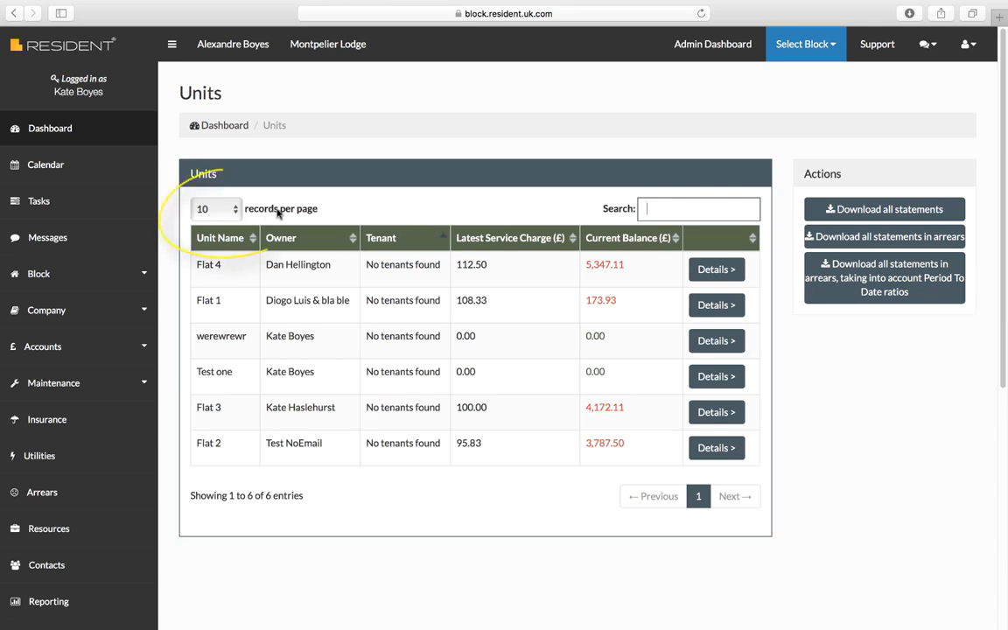
{"action": "left_click", "coordinate": [238, 215]}
{"action": "left_click", "coordinate": [351, 309]}
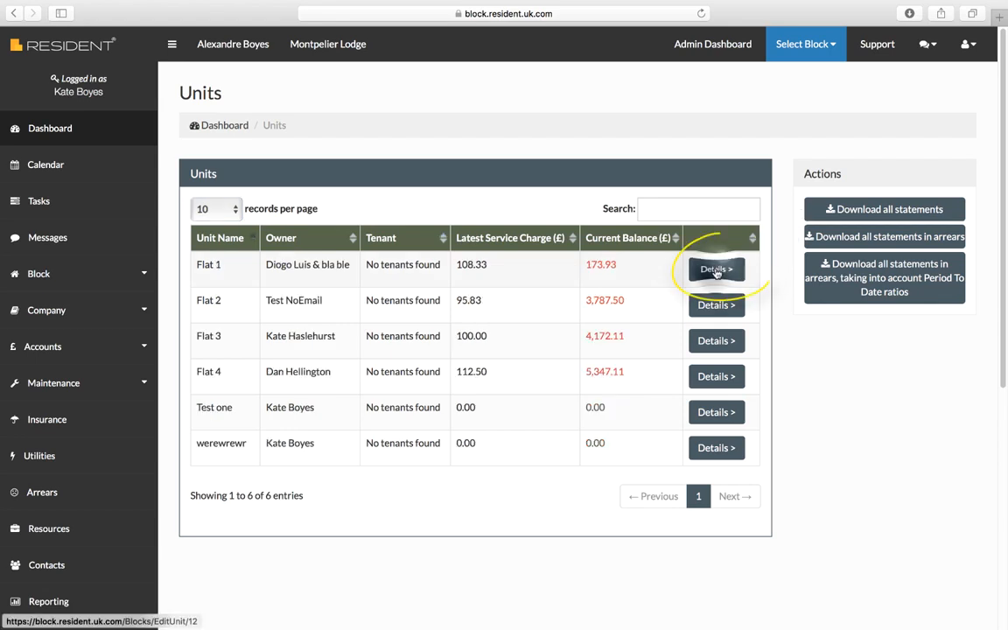
- Open Flat 1's notes and examine the title and due date fields for creating a note as a task
{"action": "left_click", "coordinate": [716, 270]}
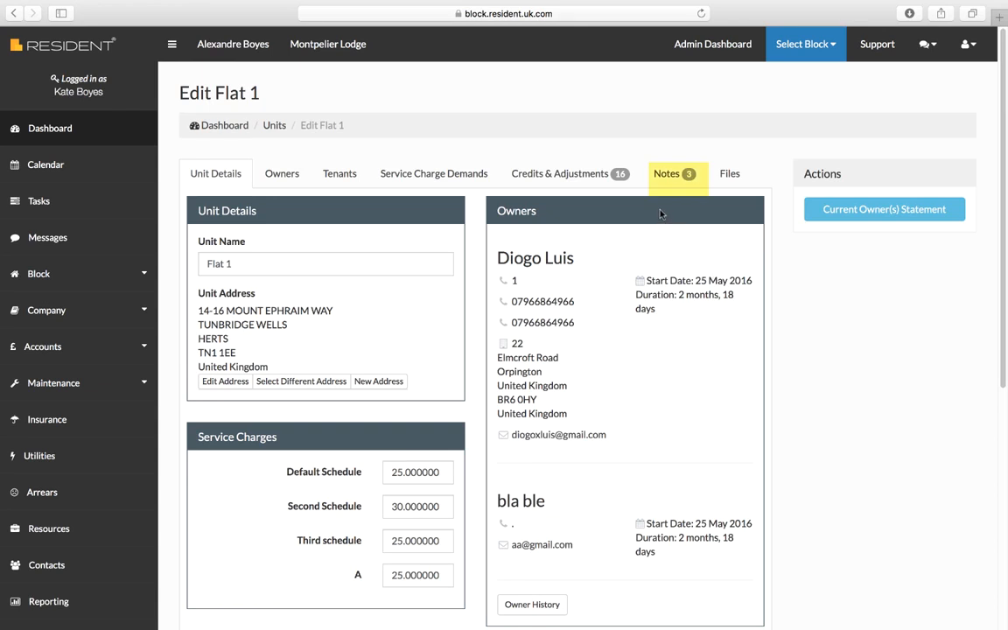
{"action": "left_click", "coordinate": [670, 174]}
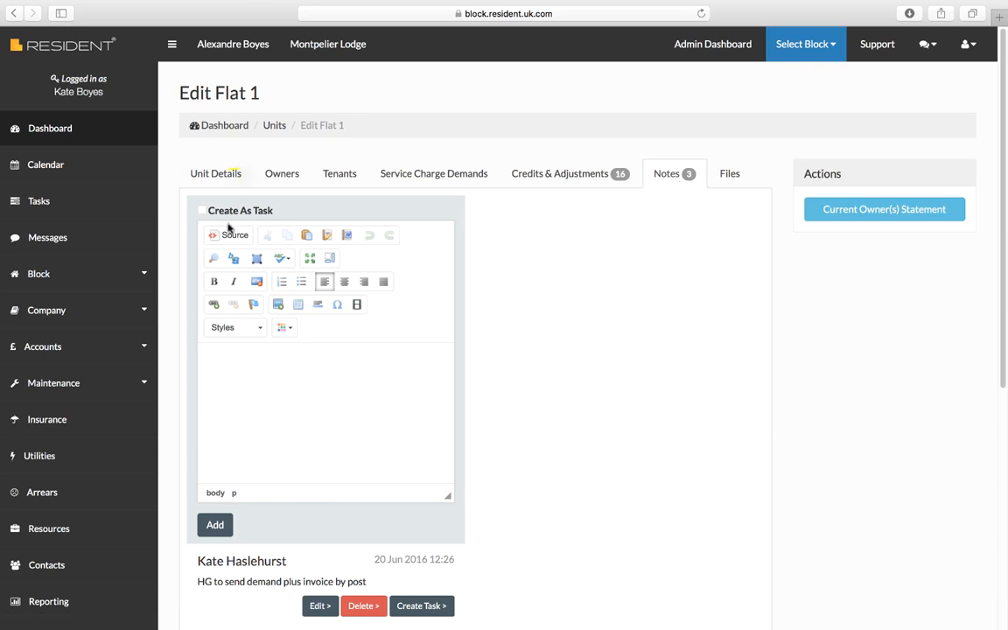
{"action": "left_click", "coordinate": [203, 212]}
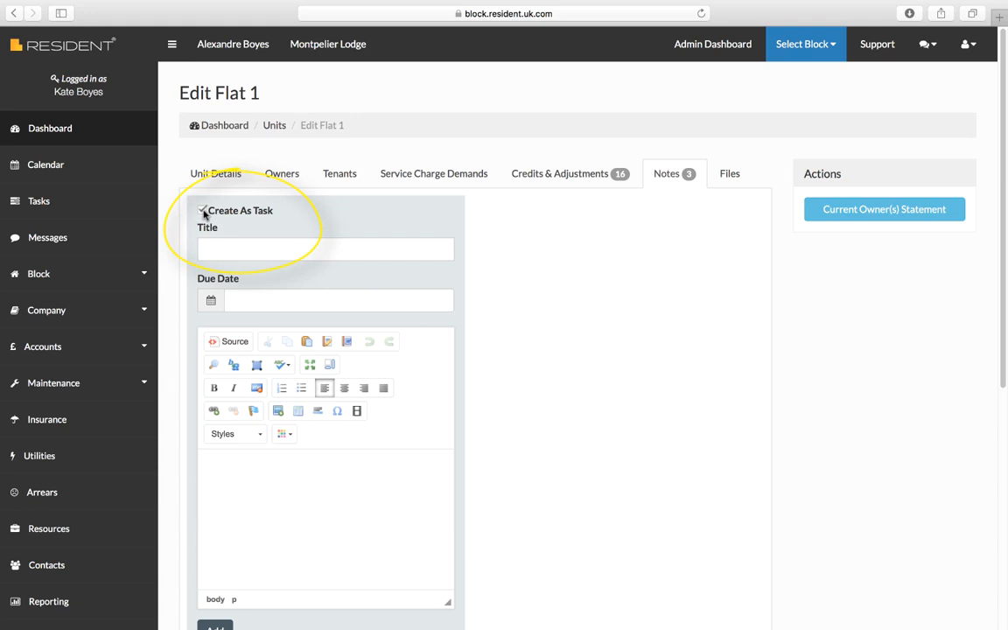
{"action": "left_click", "coordinate": [261, 297]}
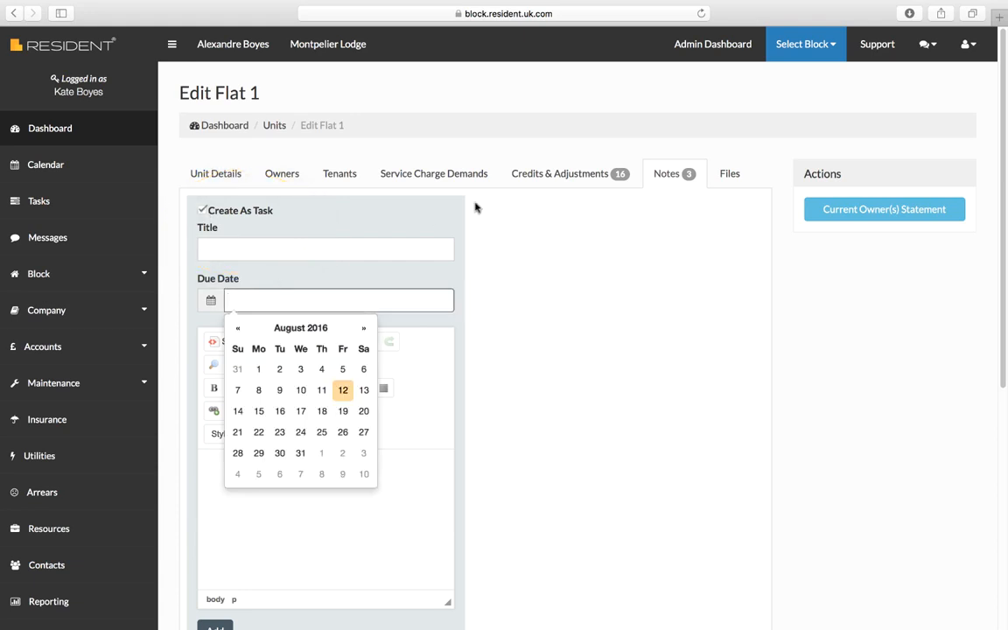
- Upload "Resident Test File.docx" as a file attachment to Flat 1
{"action": "left_click", "coordinate": [730, 174]}
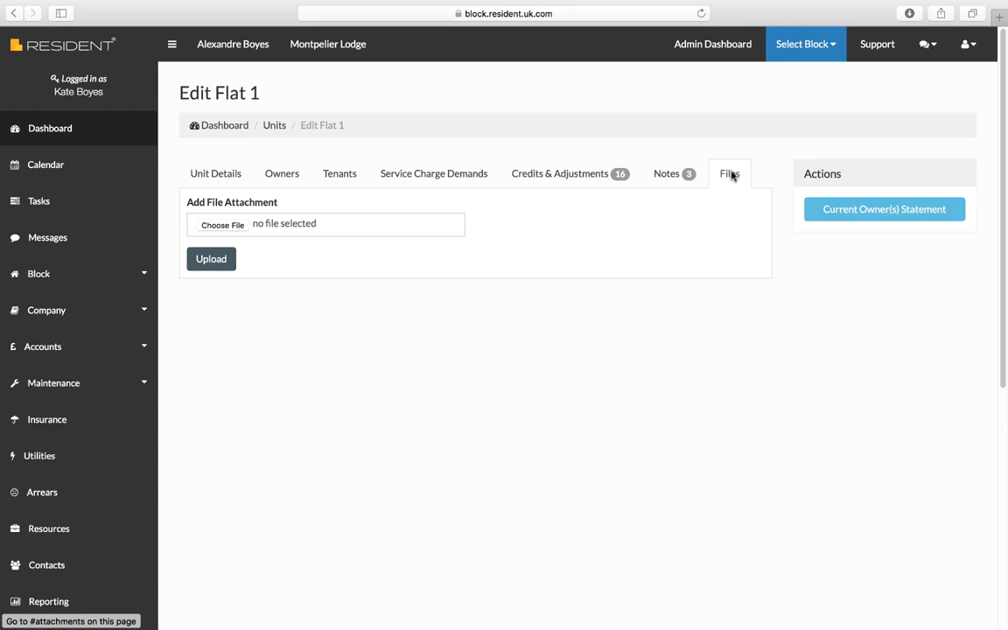
{"action": "left_click", "coordinate": [222, 225]}
{"action": "left_click", "coordinate": [323, 210]}
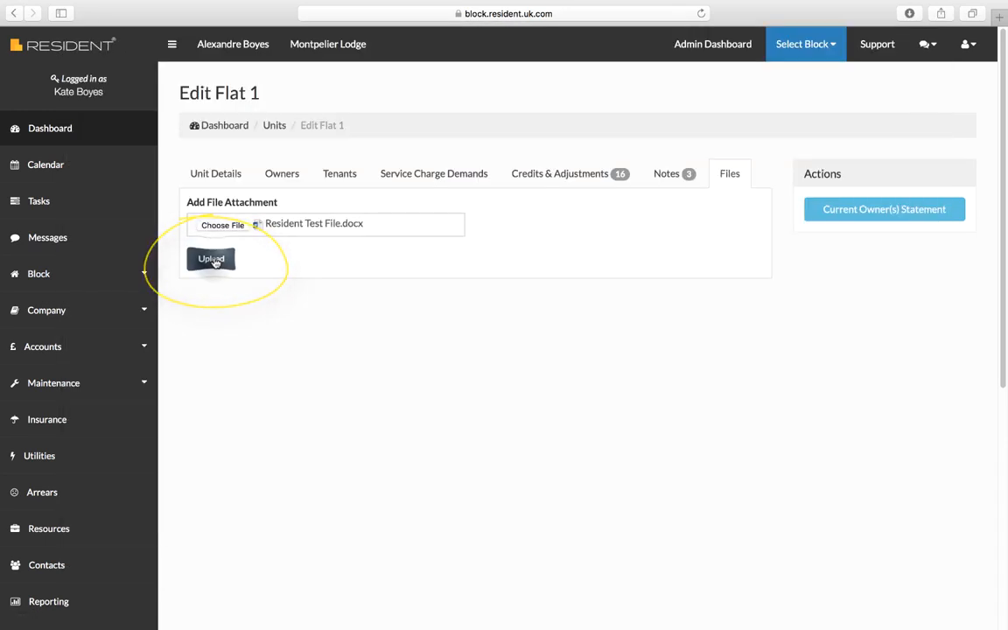
{"action": "left_click", "coordinate": [212, 259]}
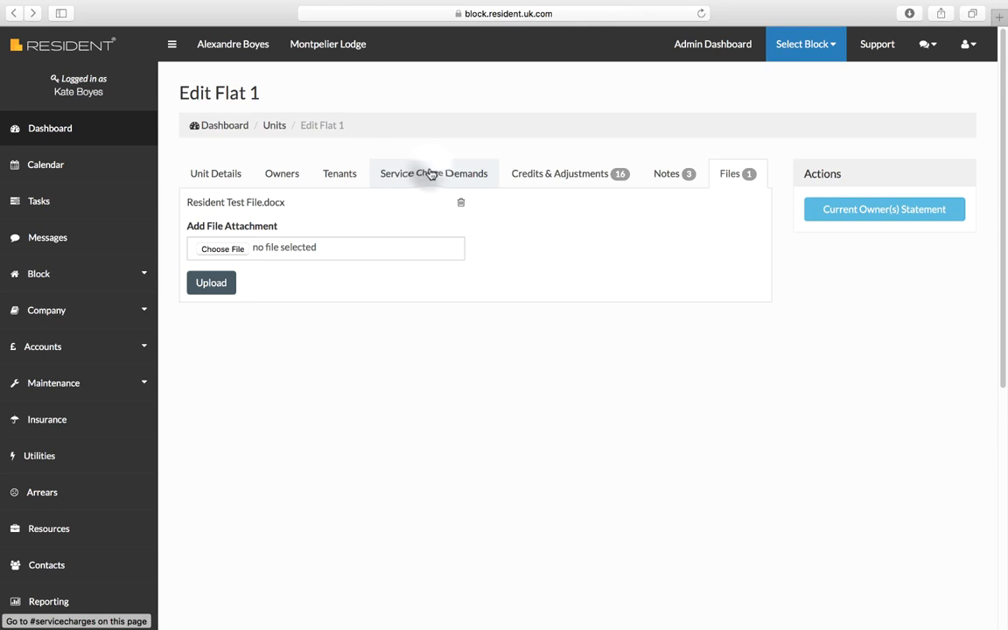
- Raise a new service charge invoice for Flat 1 and set its description to "New Test Invoice Aug 2016"
{"action": "left_click", "coordinate": [430, 174]}
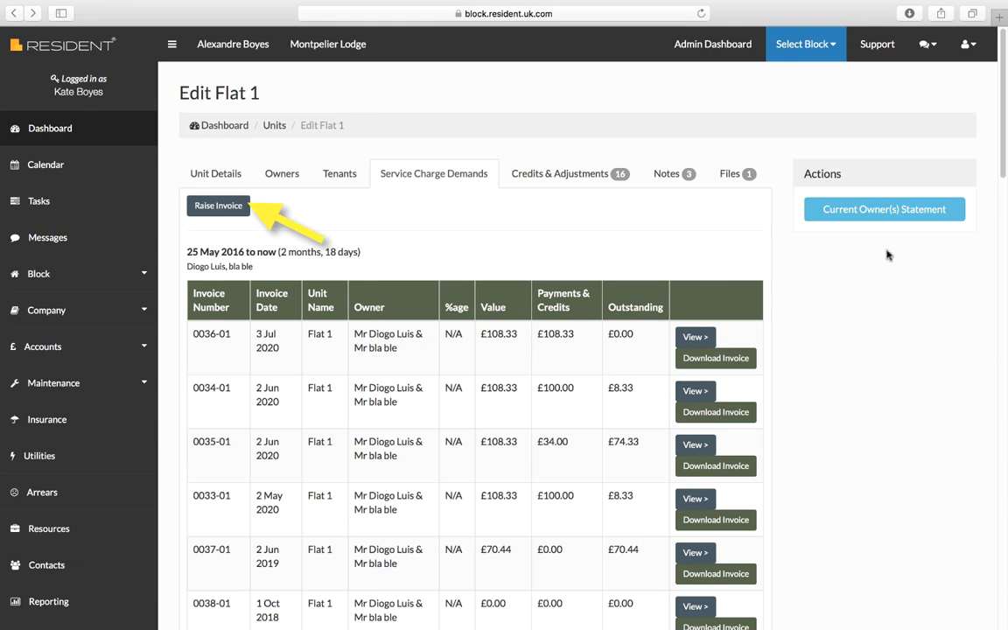
{"action": "left_click", "coordinate": [229, 206]}
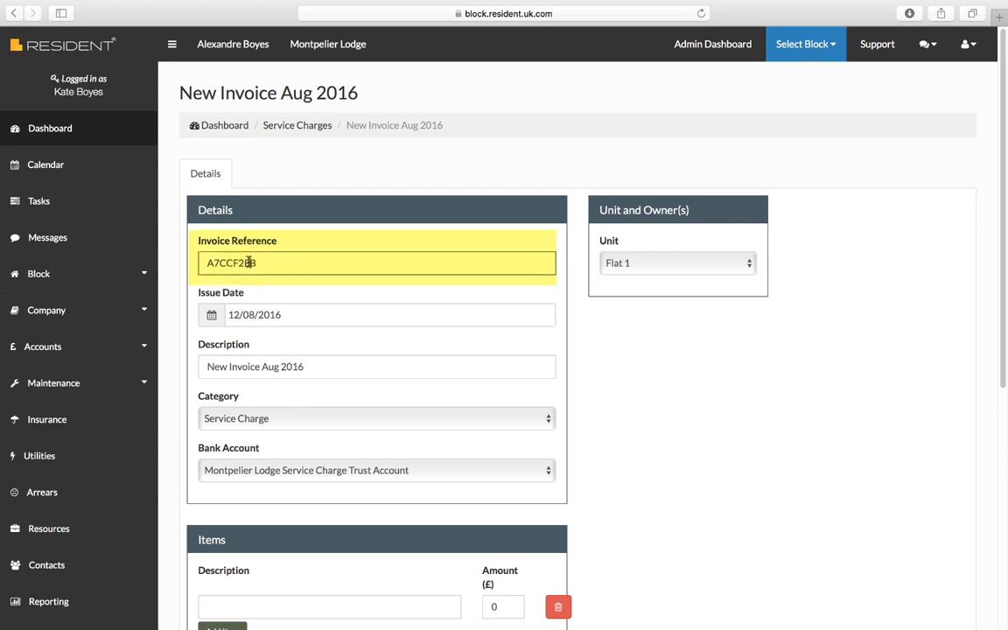
{"action": "left_click", "coordinate": [265, 314]}
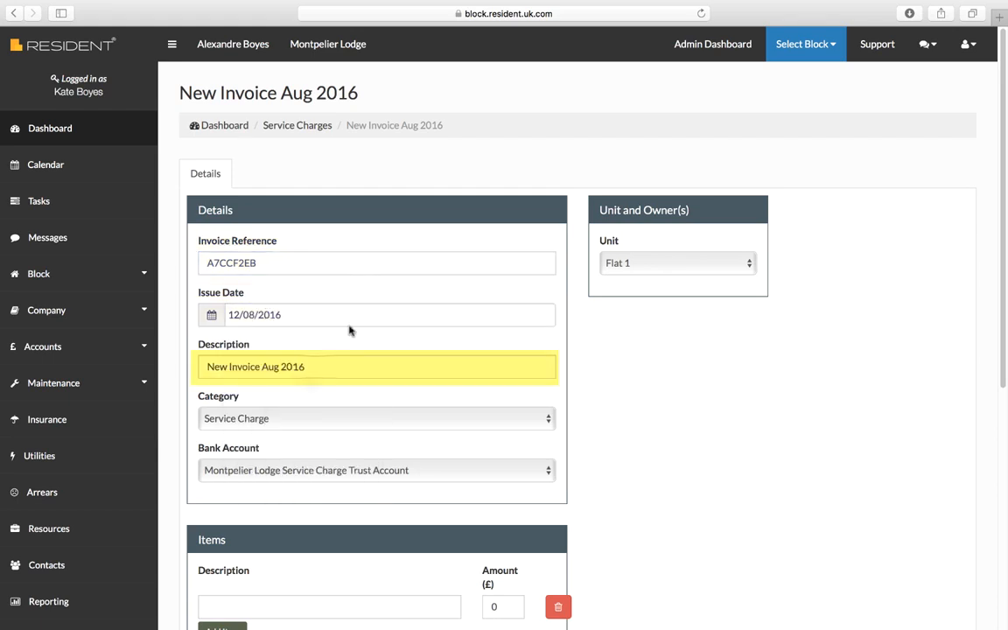
{"action": "left_click_drag", "start_coordinate": [299, 366], "coordinate": [248, 367]}
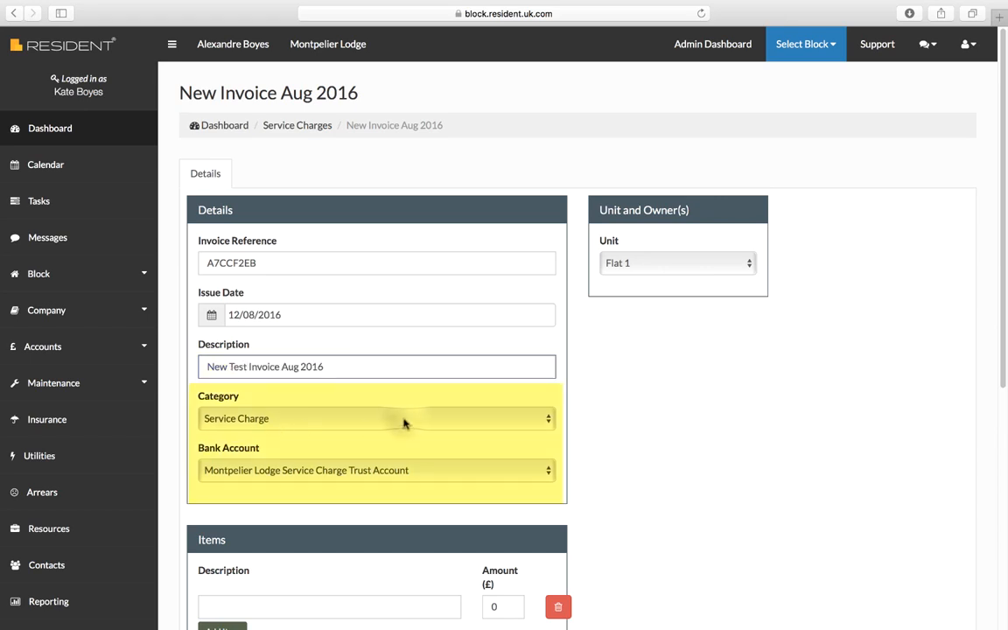
- Select Service Charge as the invoice category and Montpelier Lodge Service Charge Trust Account as the bank account
{"action": "left_click", "coordinate": [405, 421]}
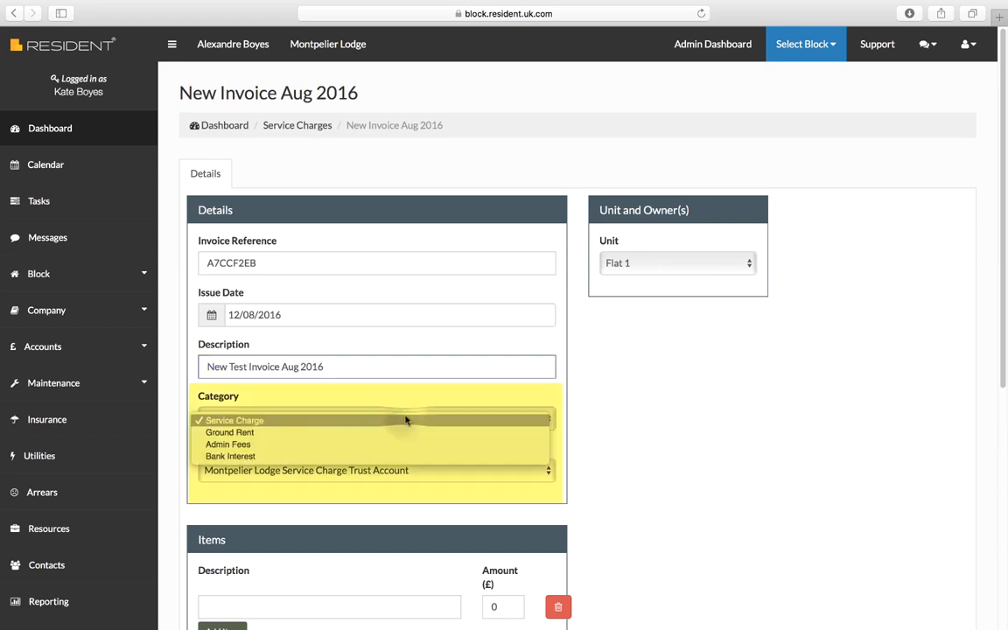
{"action": "left_click", "coordinate": [406, 421]}
{"action": "left_click", "coordinate": [461, 475]}
{"action": "left_click", "coordinate": [461, 476]}
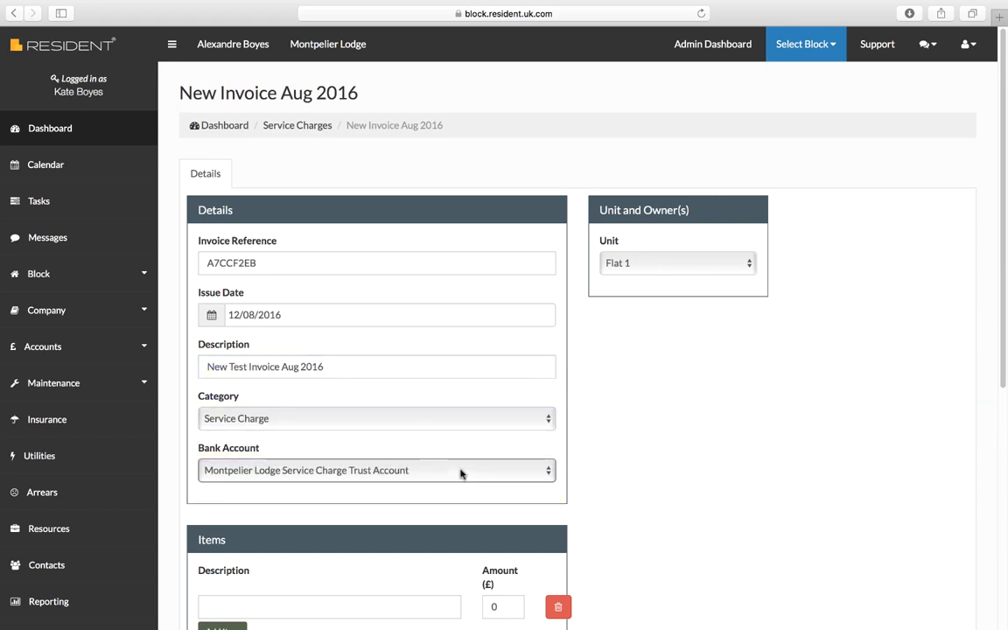
- Keep Flat 1 as the invoice unit, fill in an item described as "new invoice item" with amount £10, and add another item line
{"action": "left_click", "coordinate": [688, 266]}
{"action": "left_click", "coordinate": [688, 265]}
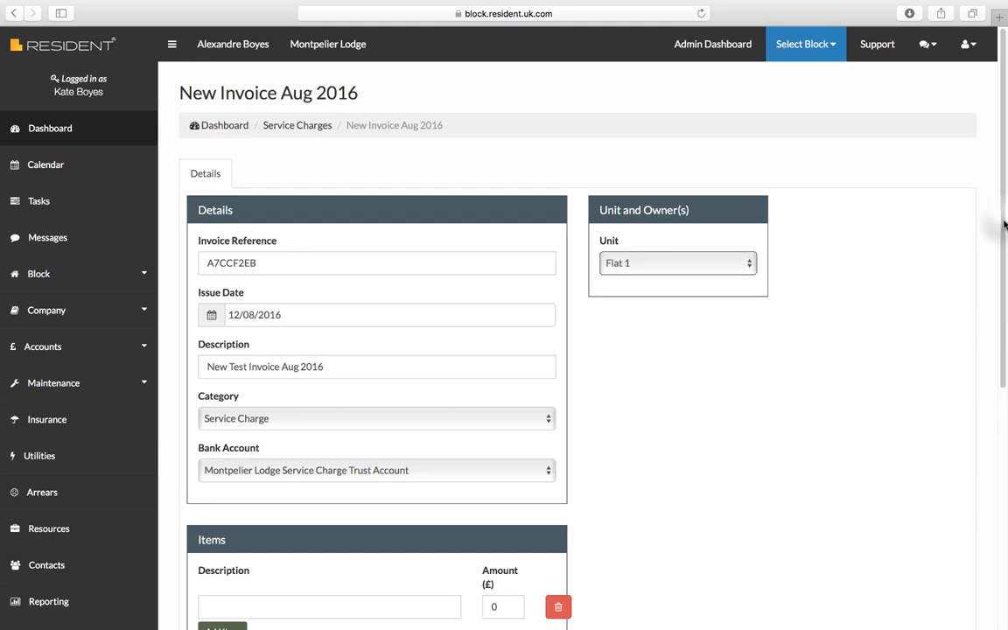
{"action": "left_click_drag", "start_coordinate": [1002, 222], "coordinate": [1005, 265]}
{"action": "left_click", "coordinate": [332, 543]}
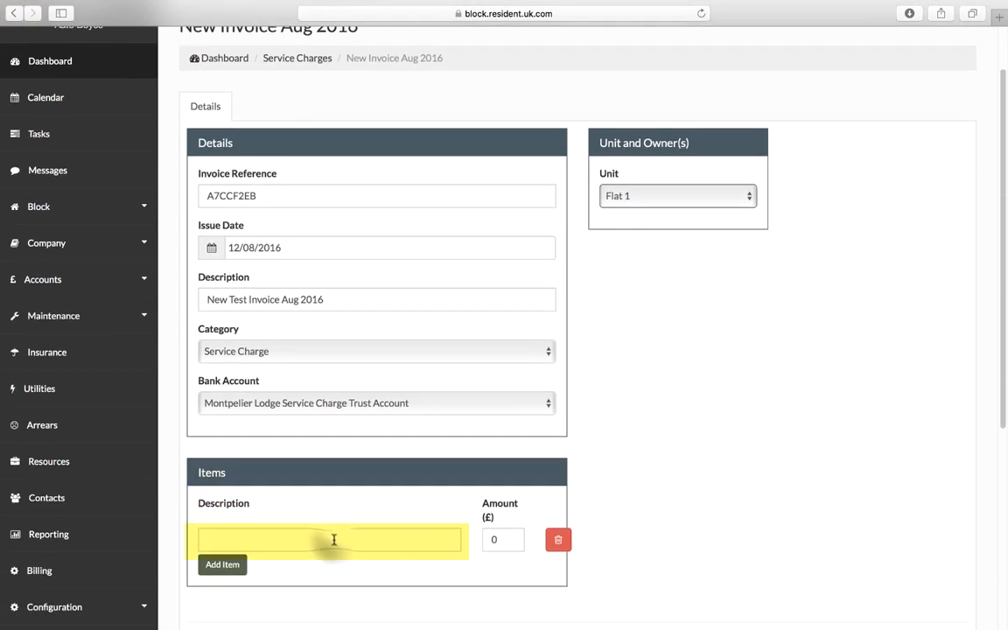
{"action": "type", "text": "new invoice item"}
{"action": "left_click", "coordinate": [515, 540]}
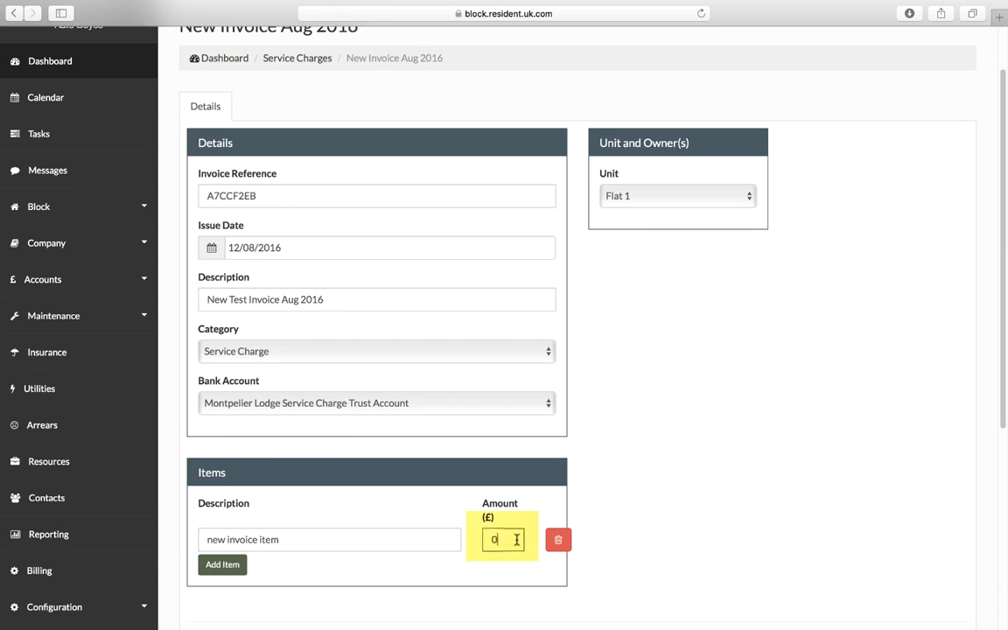
{"action": "key", "text": "BackSpace"}
{"action": "type", "text": "10"}
{"action": "left_click", "coordinate": [229, 565]}
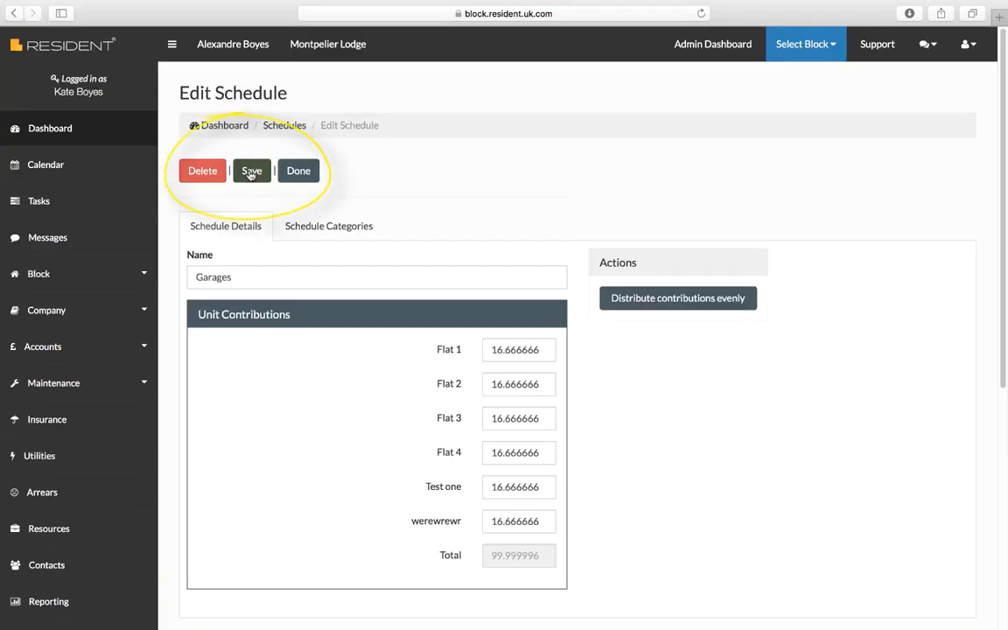
- Save the Garages schedule, and open, save and close the Default Schedule's unit contributions
{"action": "left_click", "coordinate": [250, 175]}
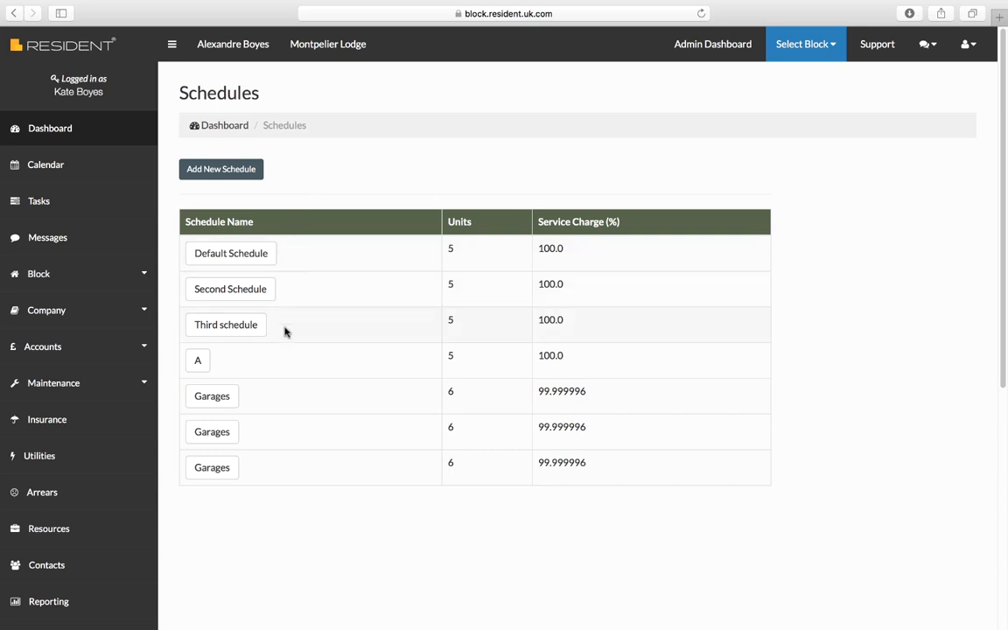
{"action": "left_click", "coordinate": [254, 259]}
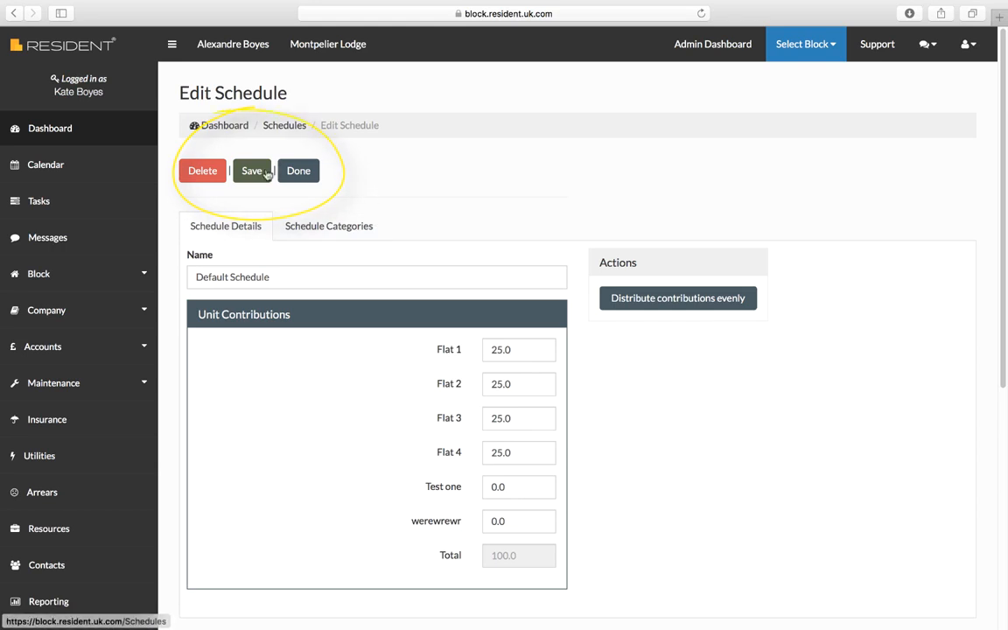
{"action": "left_click", "coordinate": [299, 172]}
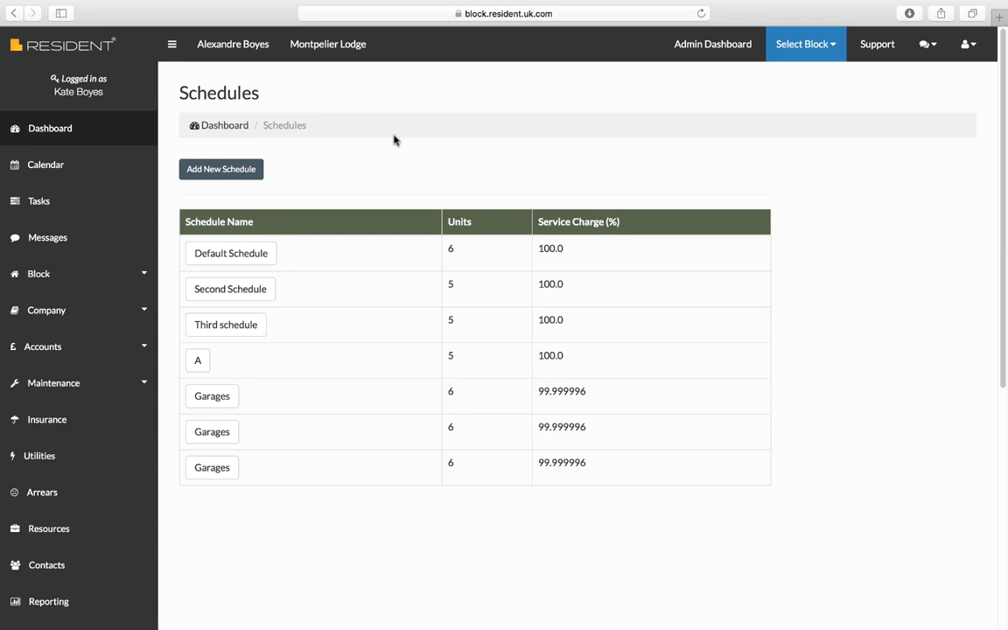
- Open the block's owners list and download the Contacts mail merge extract
{"action": "left_click", "coordinate": [51, 281]}
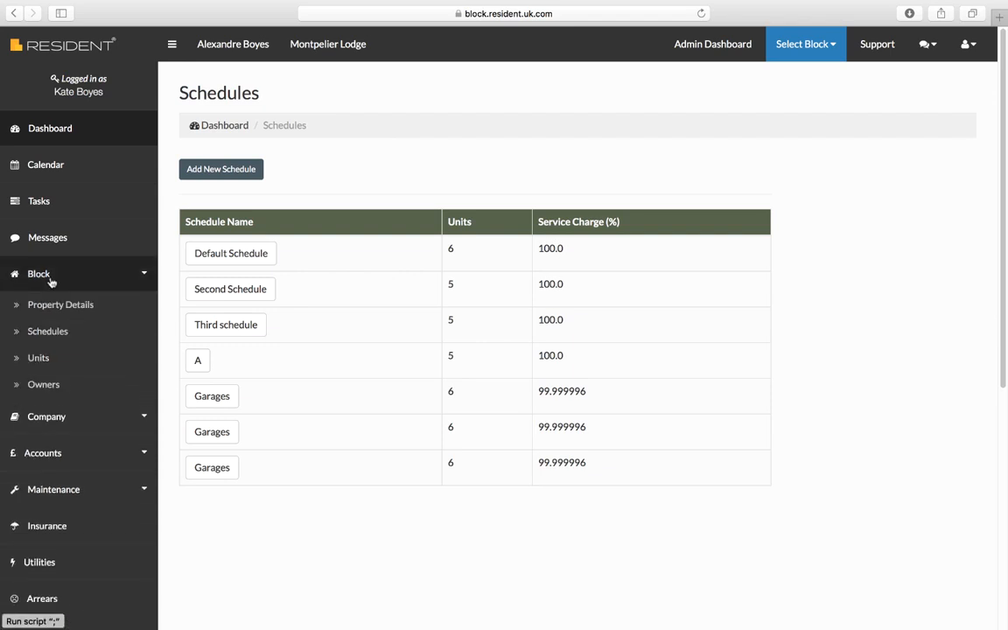
{"action": "left_click", "coordinate": [59, 385]}
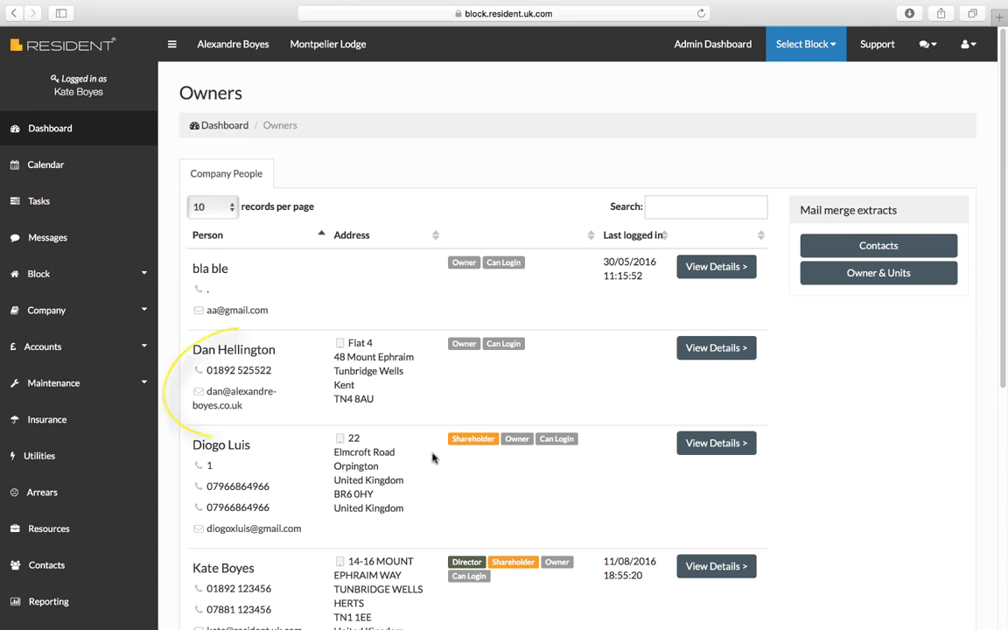
{"action": "left_click", "coordinate": [251, 395]}
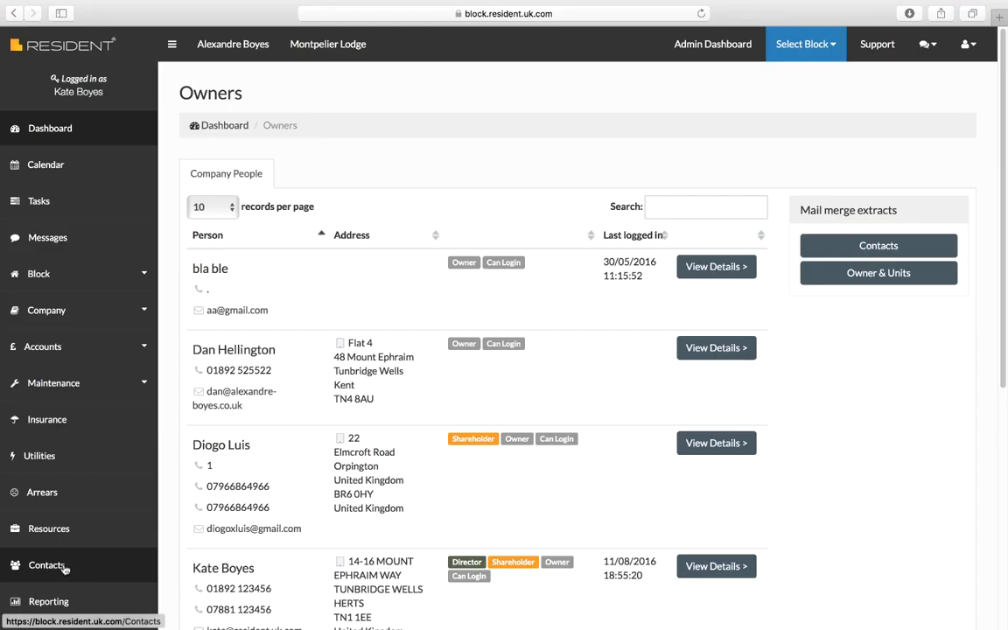
{"action": "left_click", "coordinate": [60, 567]}
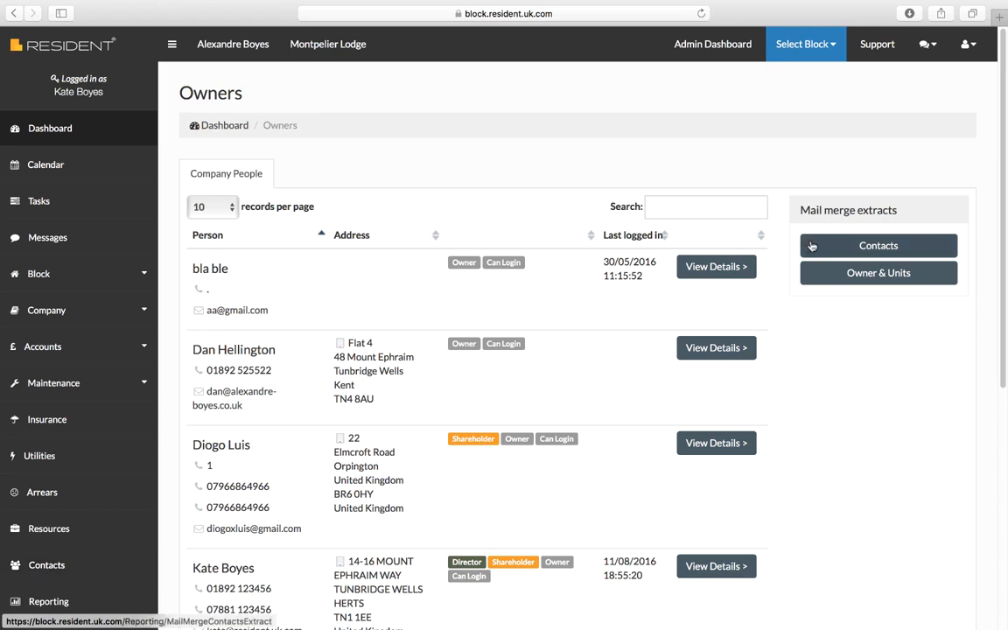
{"action": "left_click", "coordinate": [902, 249]}
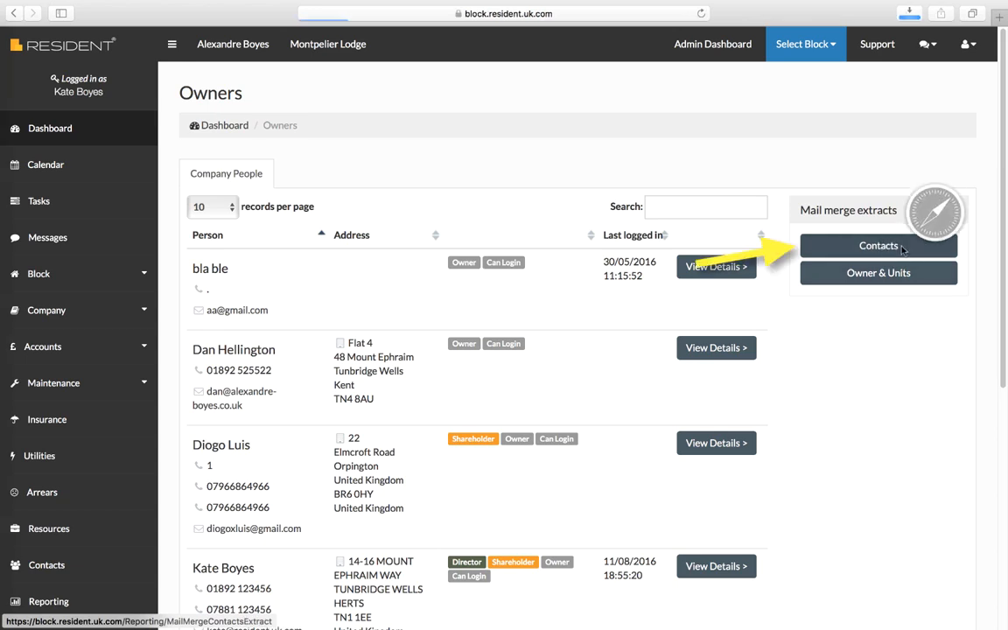